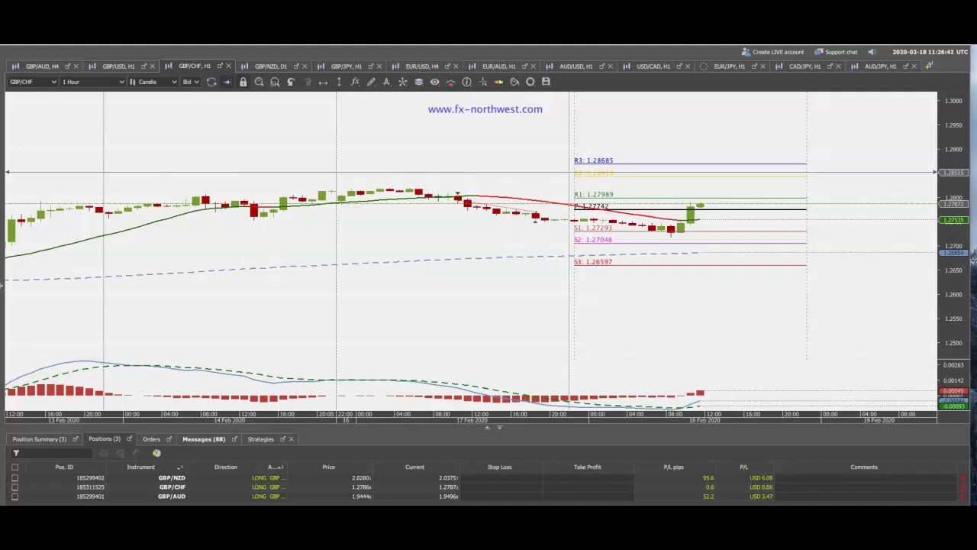
Shrink the positions panel to give the GBP/CHF hourly chart more height
left_click(833, 256)
left_click(830, 302)
left_click(788, 418)
left_click_drag(786, 425, 785, 438)
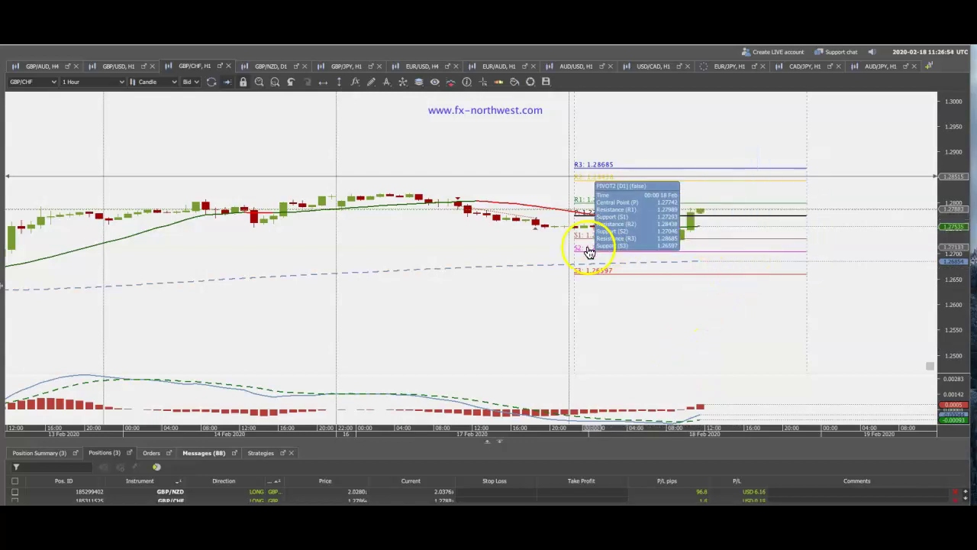
Examine the GBP/CHF hourly candles against the 18 February daily pivot levels and the moving averages
left_click(492, 302)
left_click(865, 286)
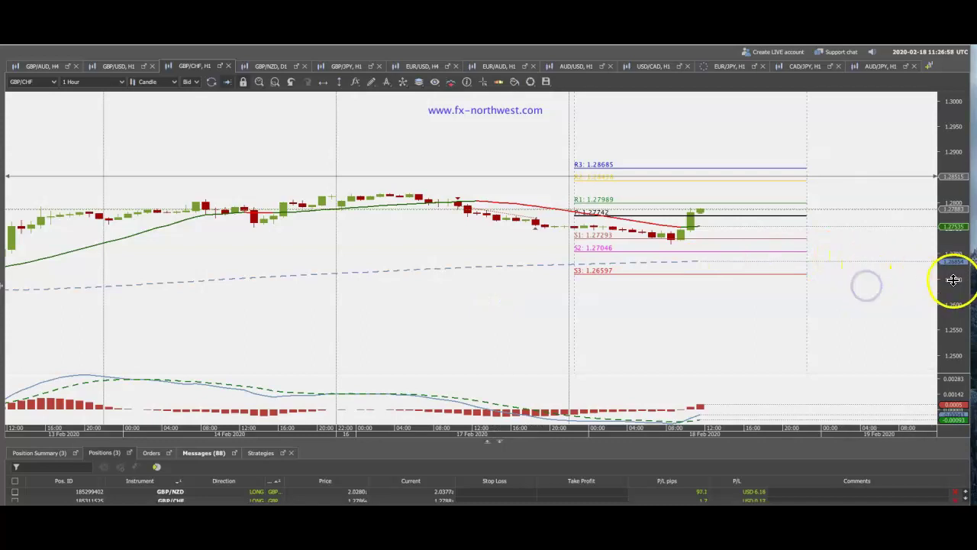
mouse_move(498, 267)
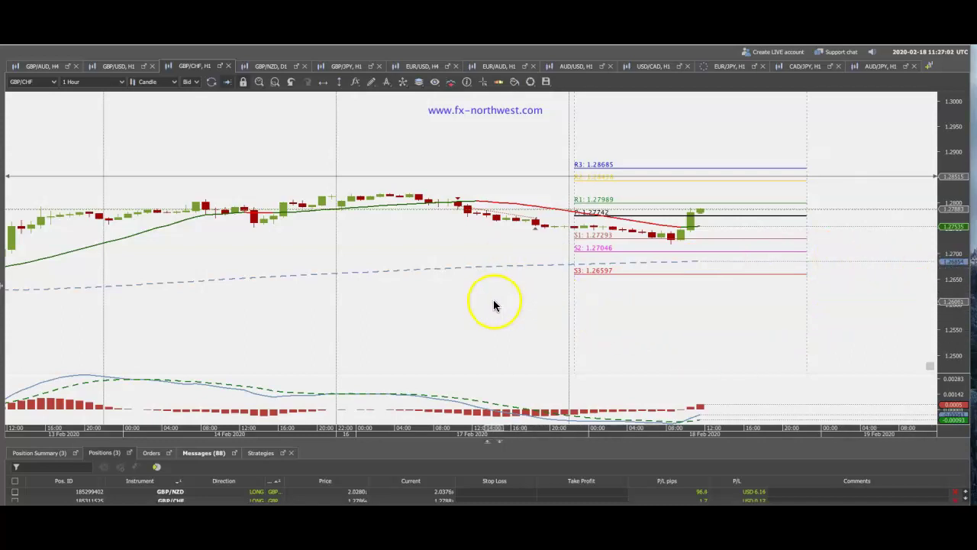
mouse_move(939, 244)
left_mouse_down()
mouse_move(946, 234)
mouse_move(943, 252)
left_mouse_up()
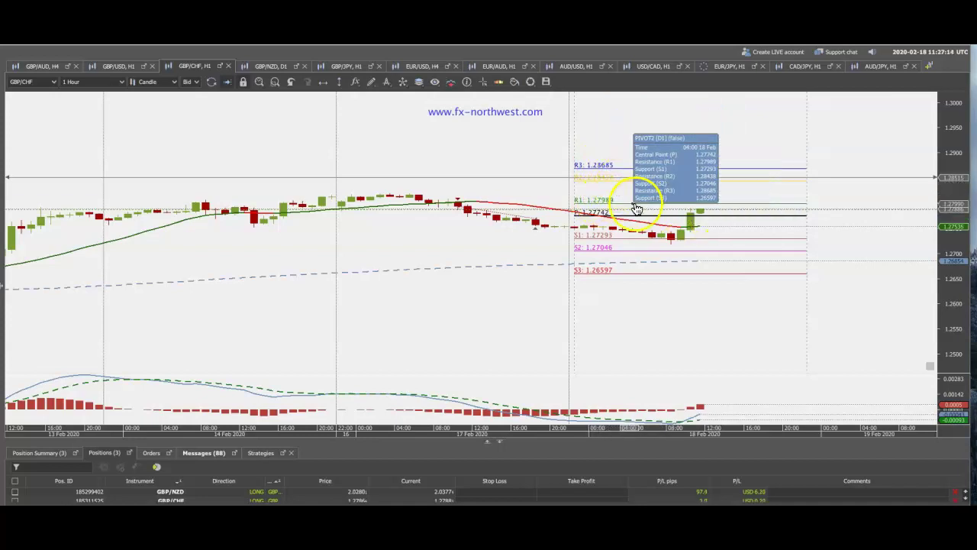
left_click(431, 243)
left_click_drag(959, 290, 956, 290)
Move the horizontal price marker line on the GBP/CHF chart down to 1.28188
left_click(481, 174)
left_click_drag(486, 178, 474, 196)
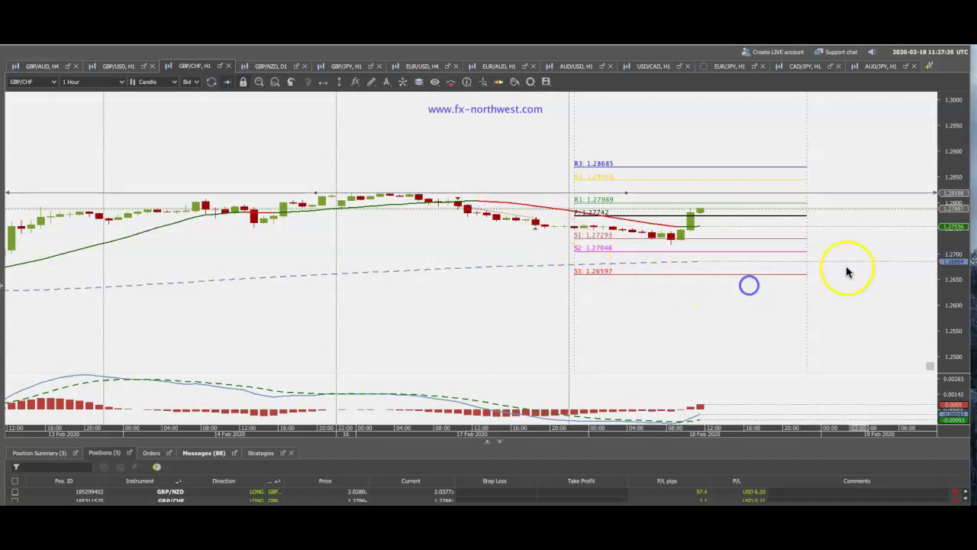
left_click_drag(954, 275, 949, 300)
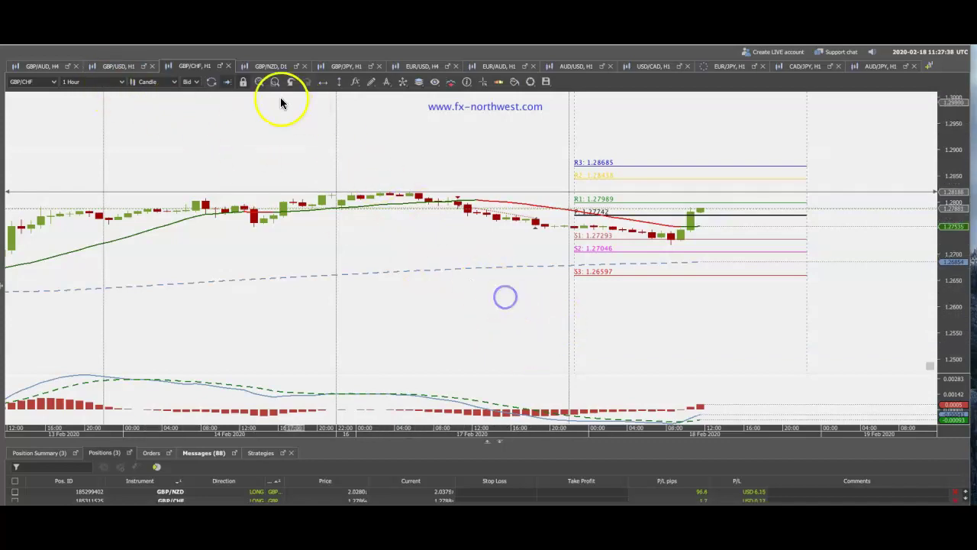
Switch the GBP/CHF chart to the 4 Hours period and check the latest candle against the daily pivots
left_click(107, 81)
left_click(81, 125)
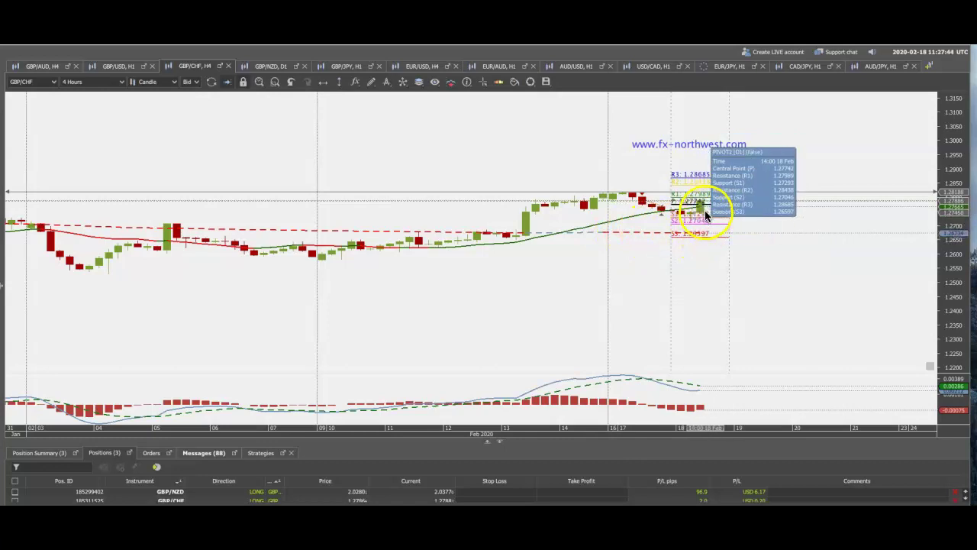
left_click_drag(949, 241, 951, 238)
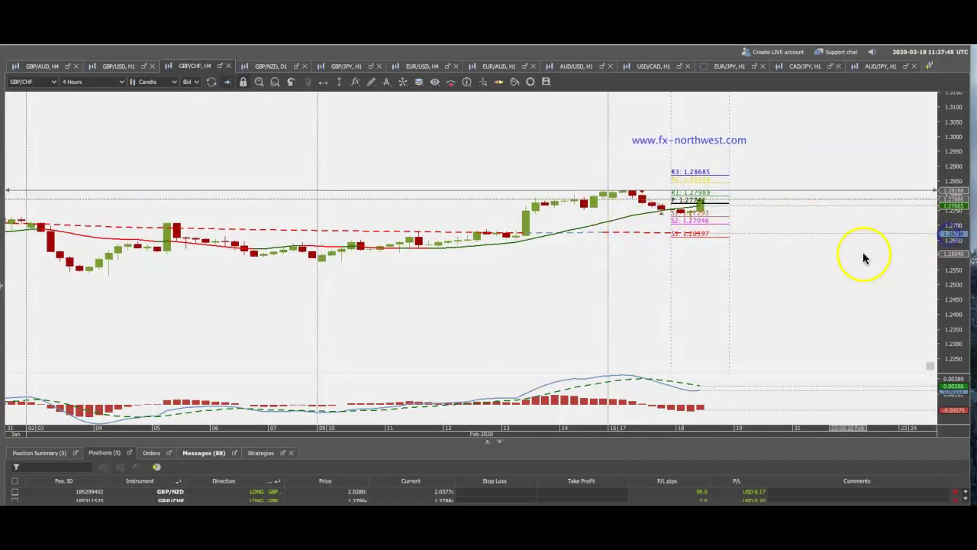
mouse_move(700, 206)
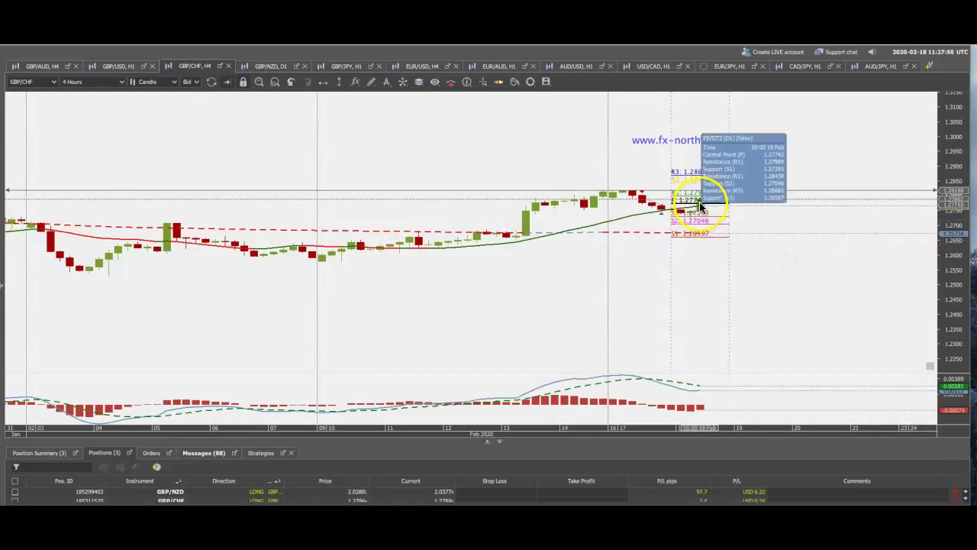
Return the GBP/CHF chart to the 1 Hour period and compare the price with the marker line and upper resistance levels
left_click(80, 81)
left_click(72, 117)
mouse_move(774, 198)
left_click_drag(951, 218, 953, 211)
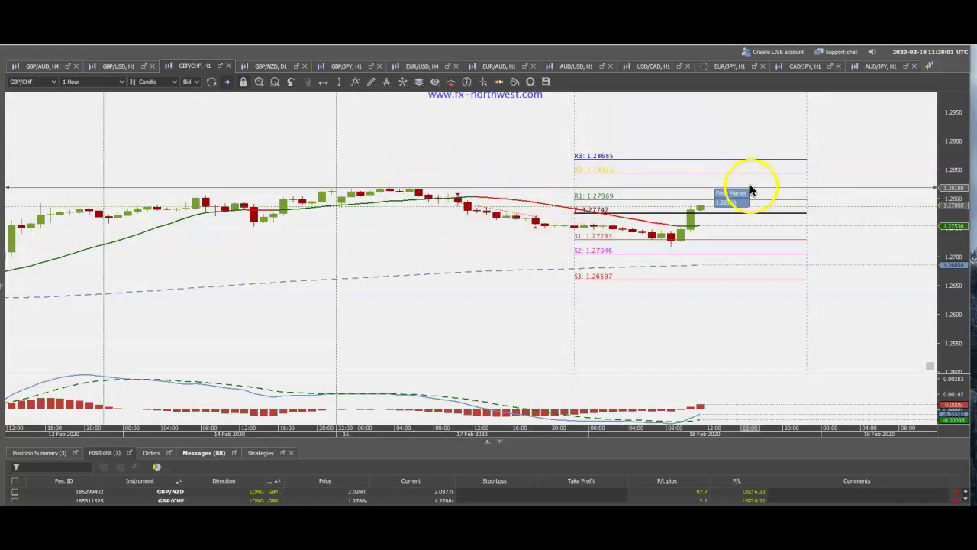
mouse_move(612, 159)
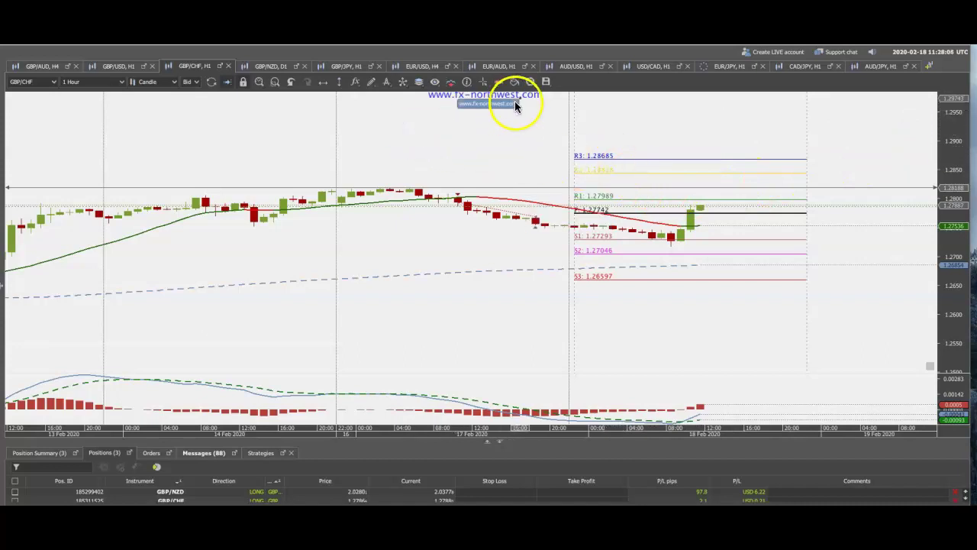
Apply the recent template BB to the GBP/CHF chart so that historical daily pivots are plotted
left_click(546, 84)
mouse_move(546, 98)
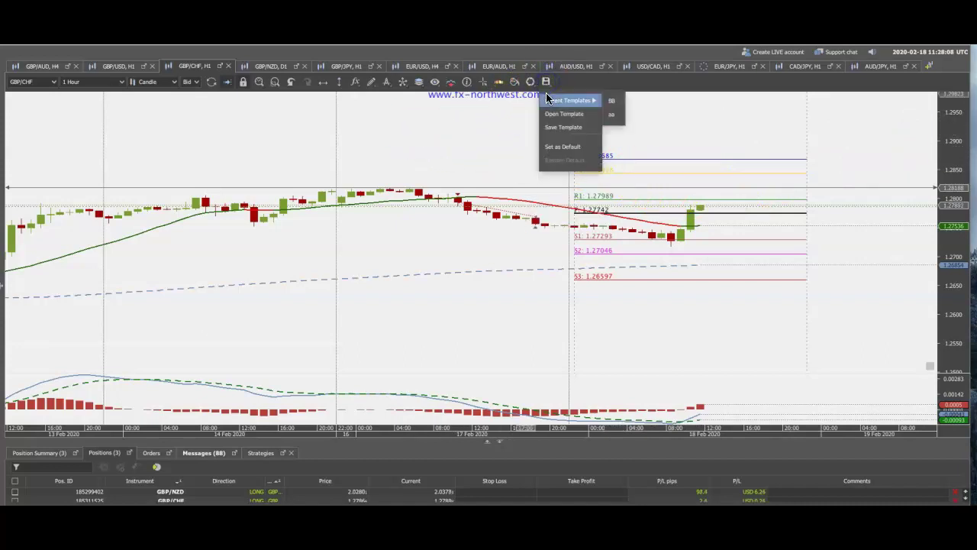
left_click(611, 101)
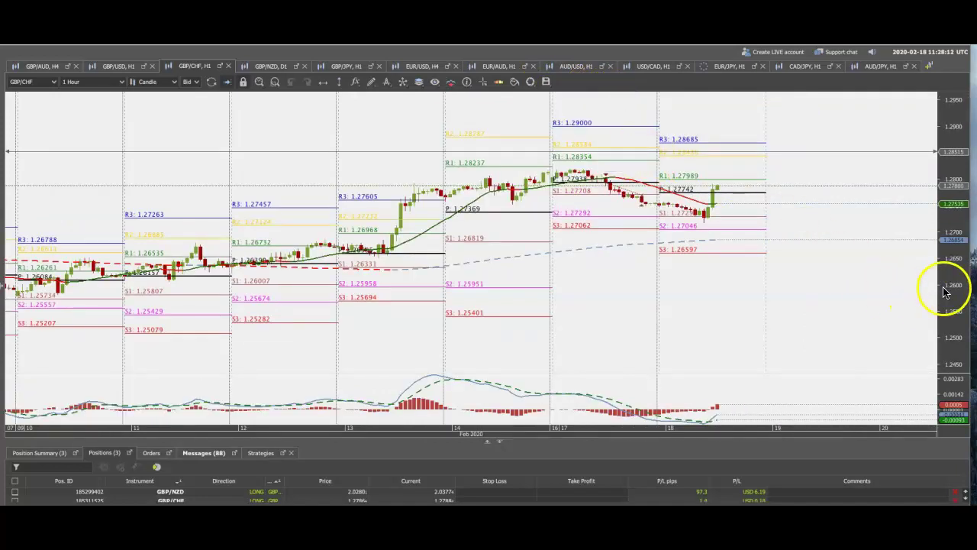
left_click_drag(950, 273, 950, 267)
left_click_drag(819, 297, 853, 290)
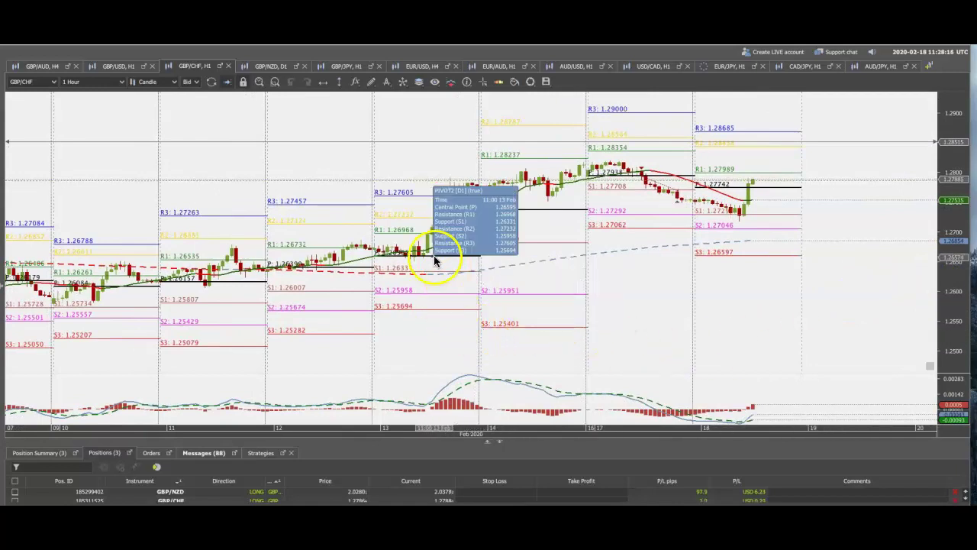
Examine how GBP/CHF moved around the 13 and 17 February pivots, including the details of the closed sell trade
mouse_move(458, 265)
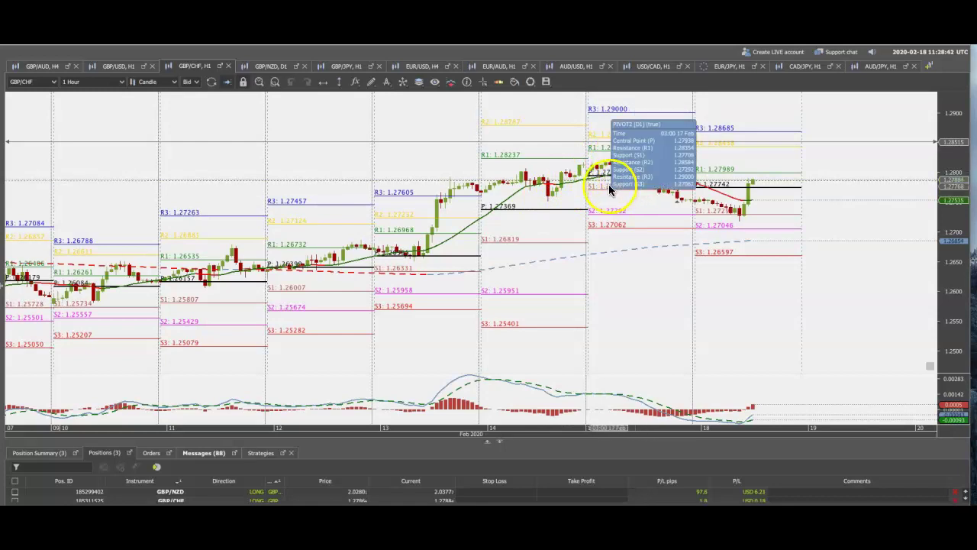
mouse_move(638, 182)
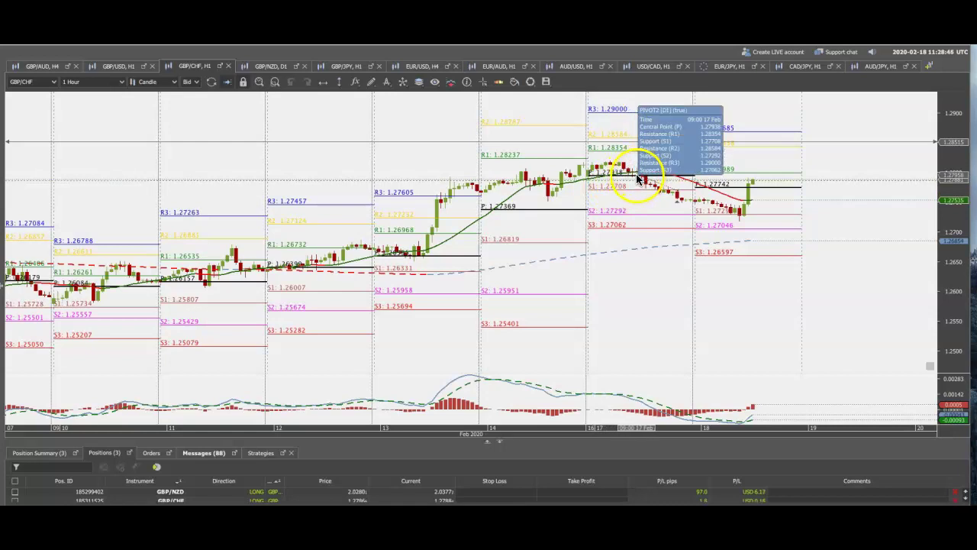
mouse_move(674, 199)
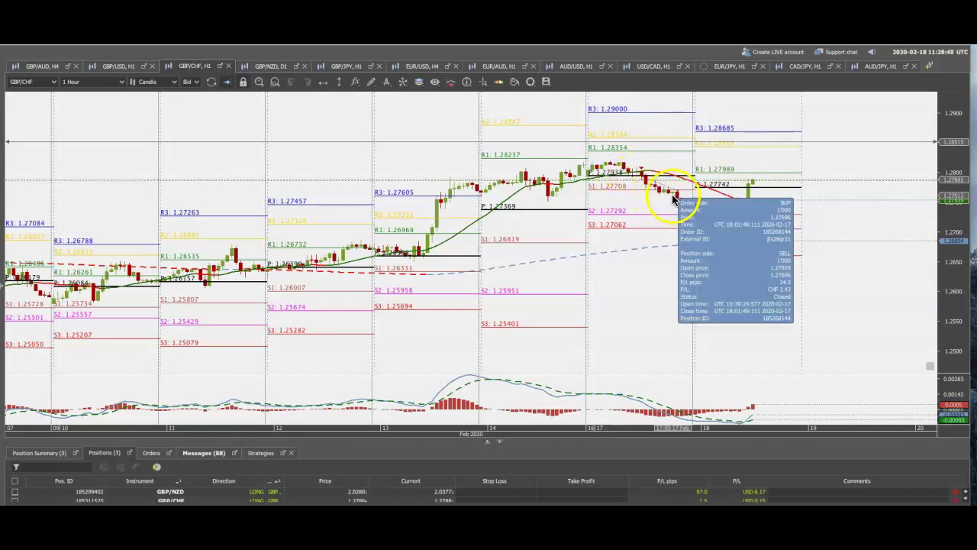
left_click_drag(949, 273, 951, 262)
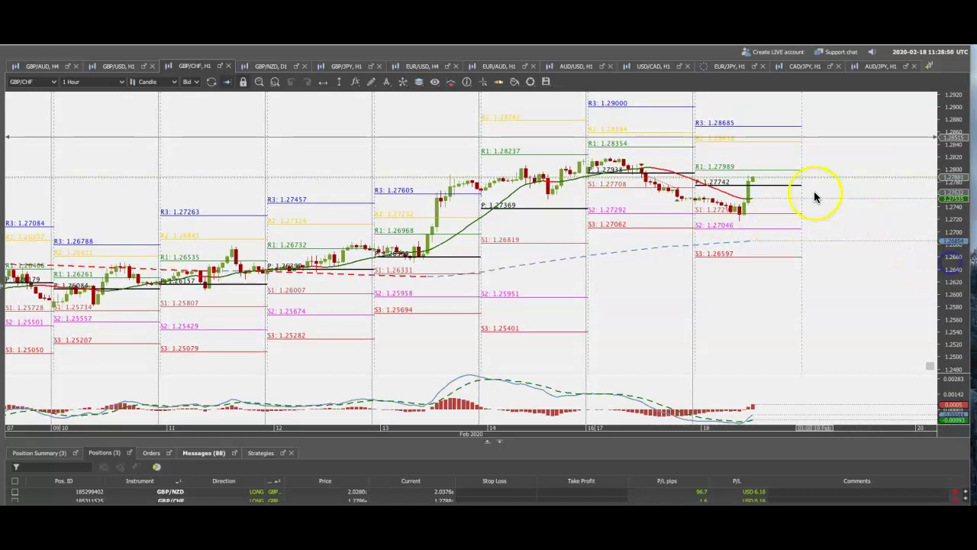
Examine the 18 February GBP/CHF candles against the support levels, the central pivot and both moving averages
mouse_move(747, 207)
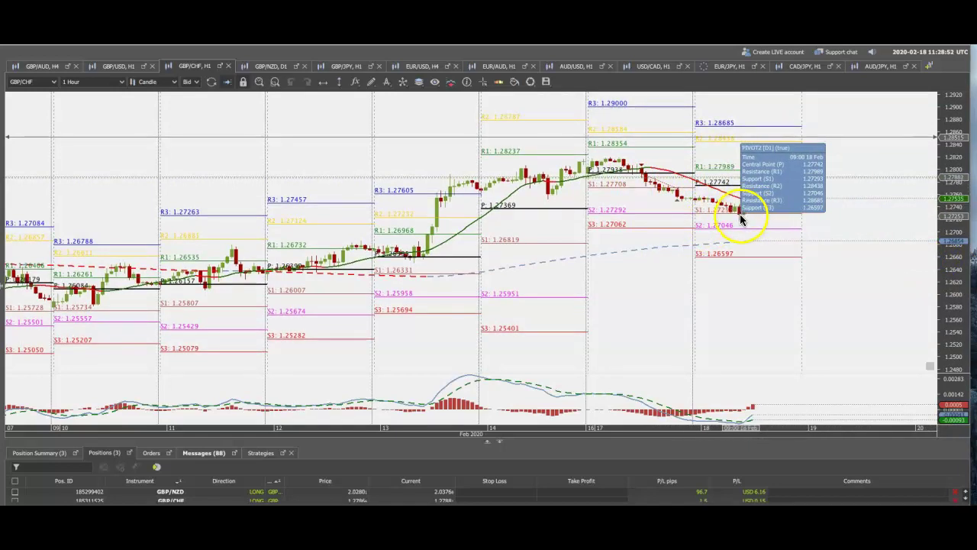
mouse_move(633, 257)
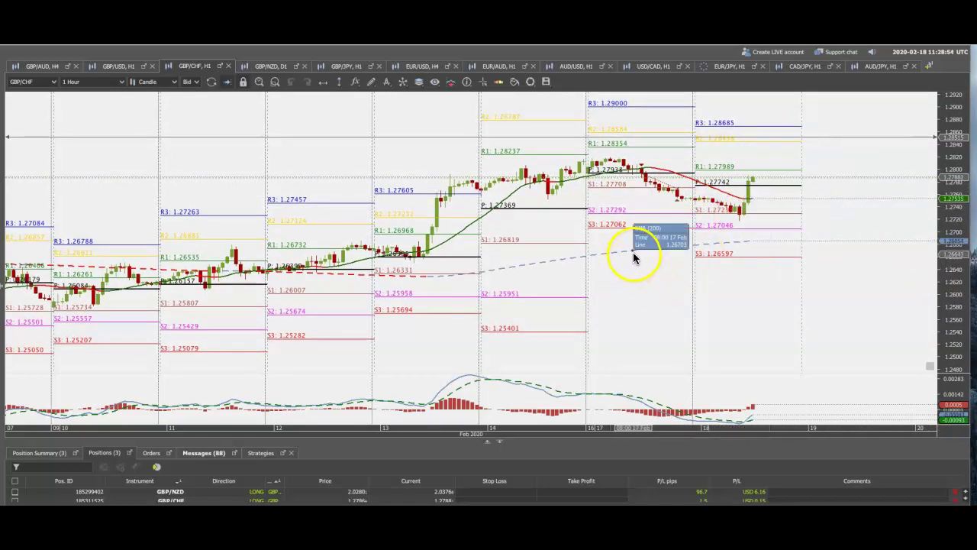
left_click(932, 284)
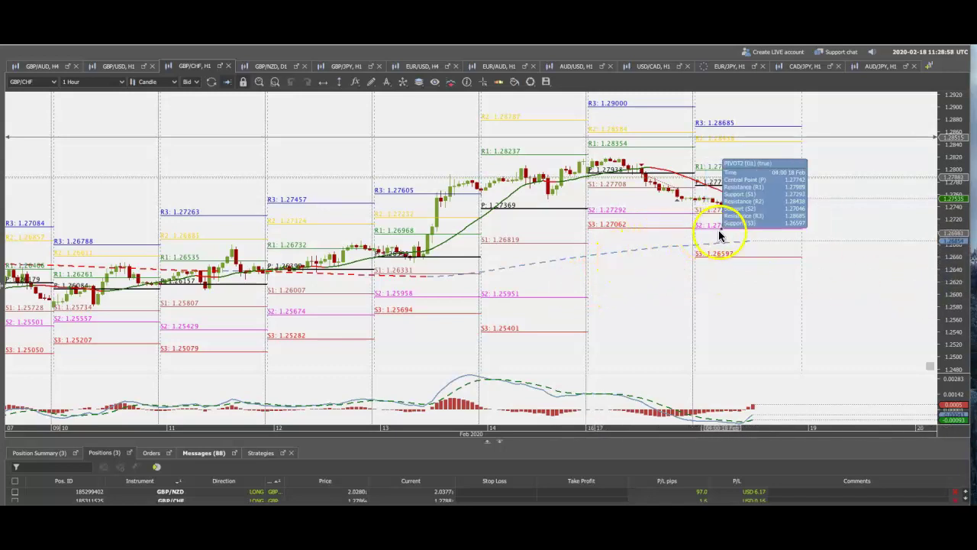
left_click_drag(943, 267, 947, 259)
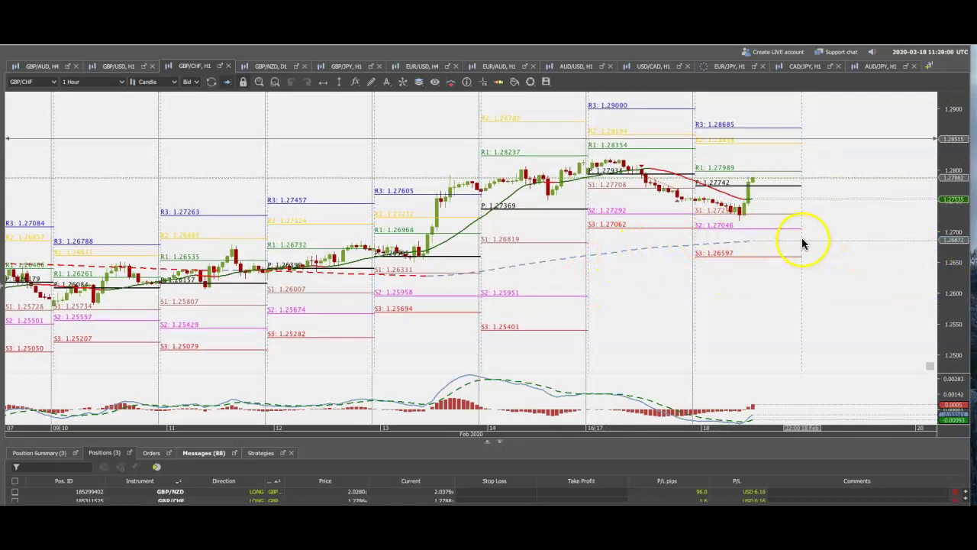
mouse_move(792, 187)
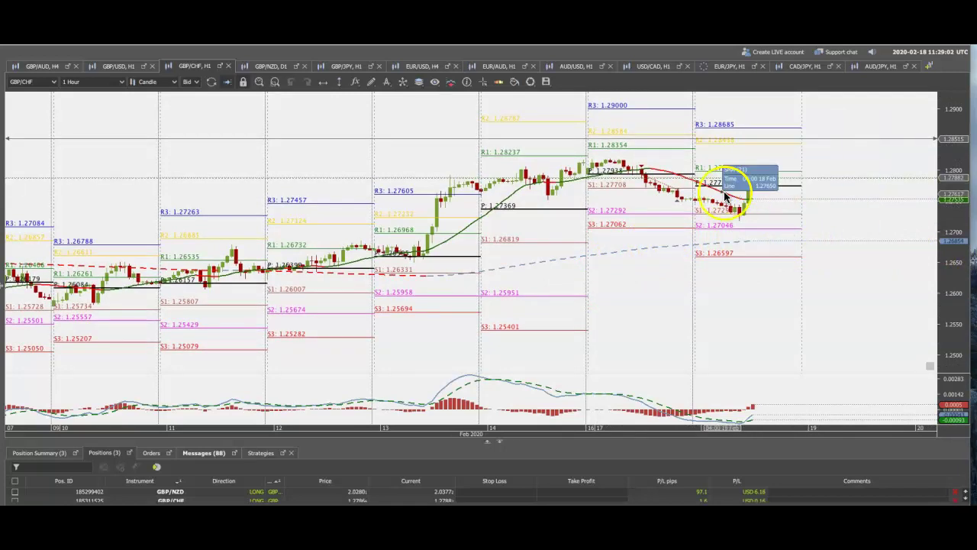
double_click(950, 221)
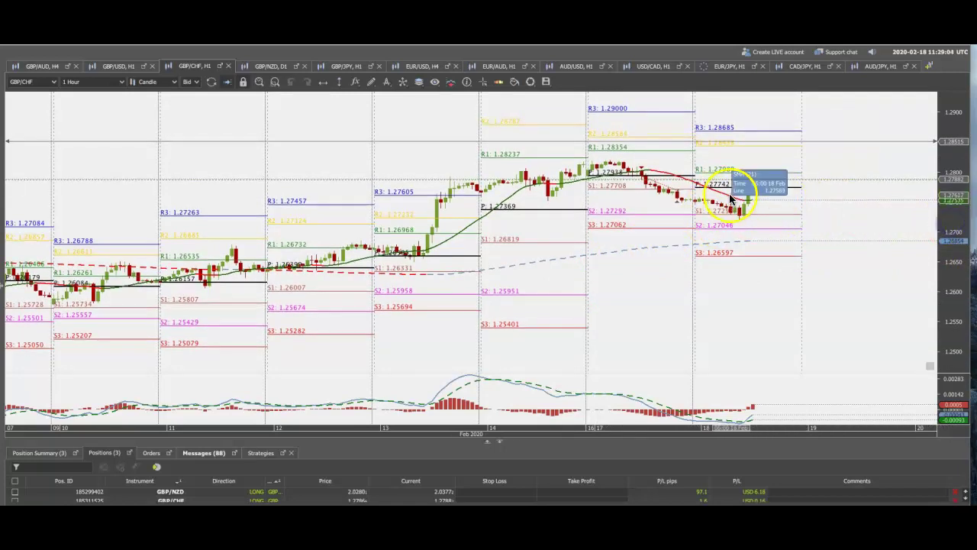
mouse_move(737, 187)
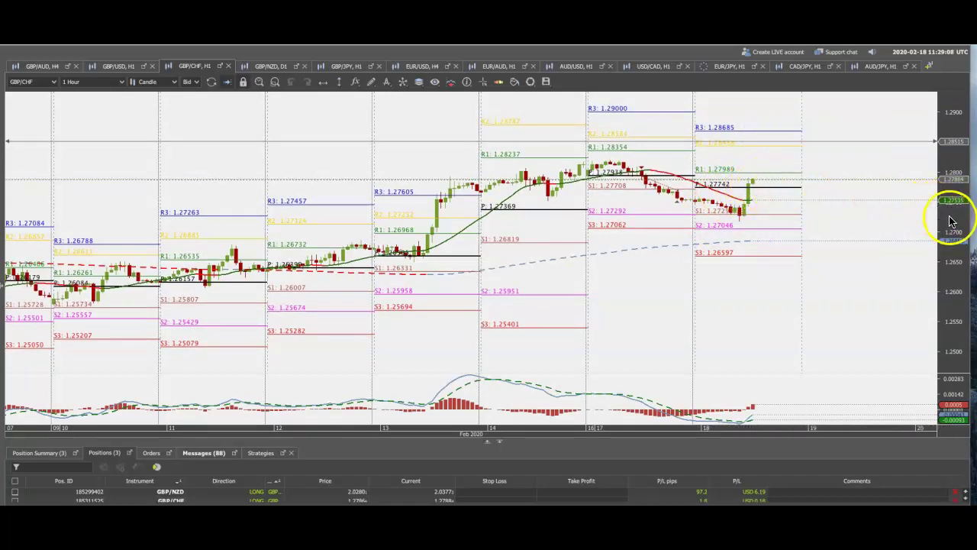
left_click_drag(950, 221, 949, 213)
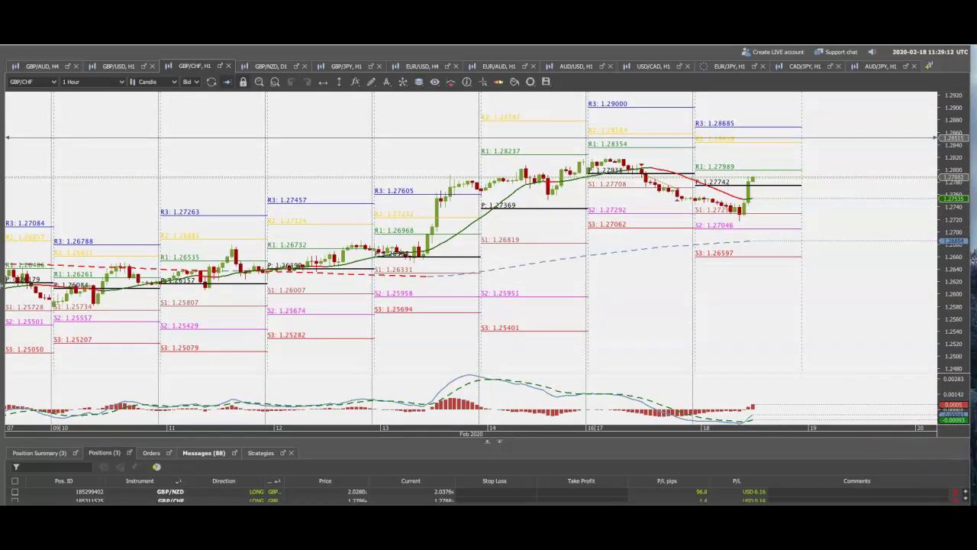
Enlarge the positions panel below the GBP/CHF chart until every open position is listed
left_click(896, 496)
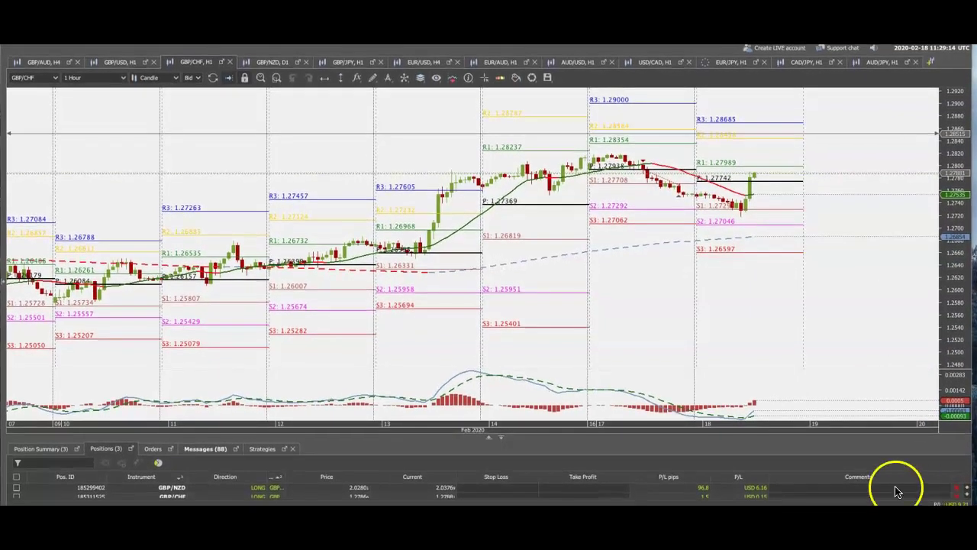
left_click_drag(640, 437, 638, 420)
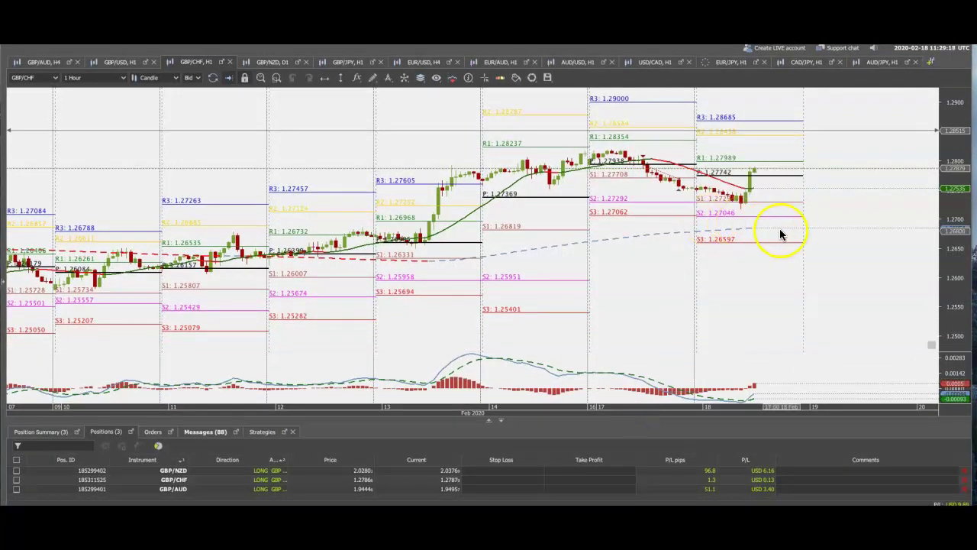
mouse_move(751, 195)
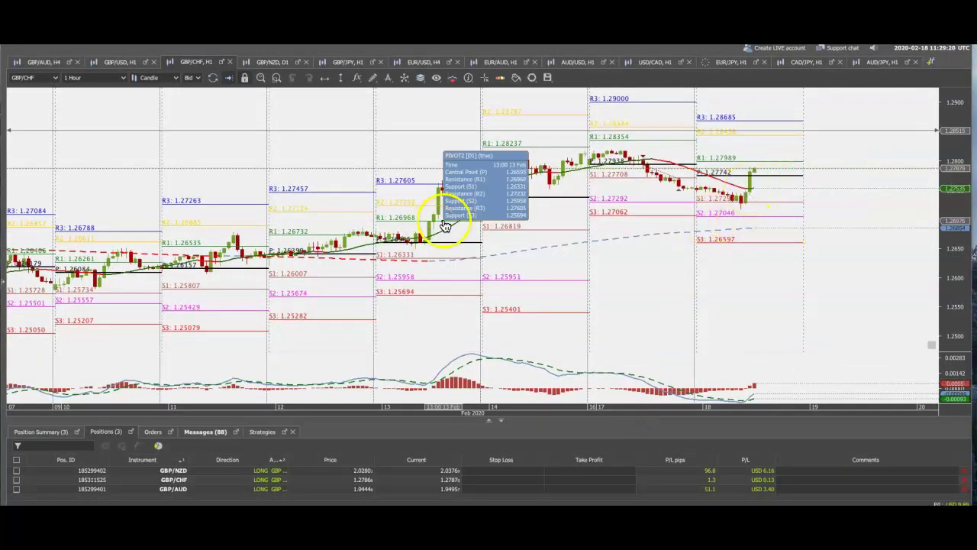
Open the GBP/AUD 4-hour chart and examine its trend and latest candles against the daily pivots and moving averages
left_click(42, 61)
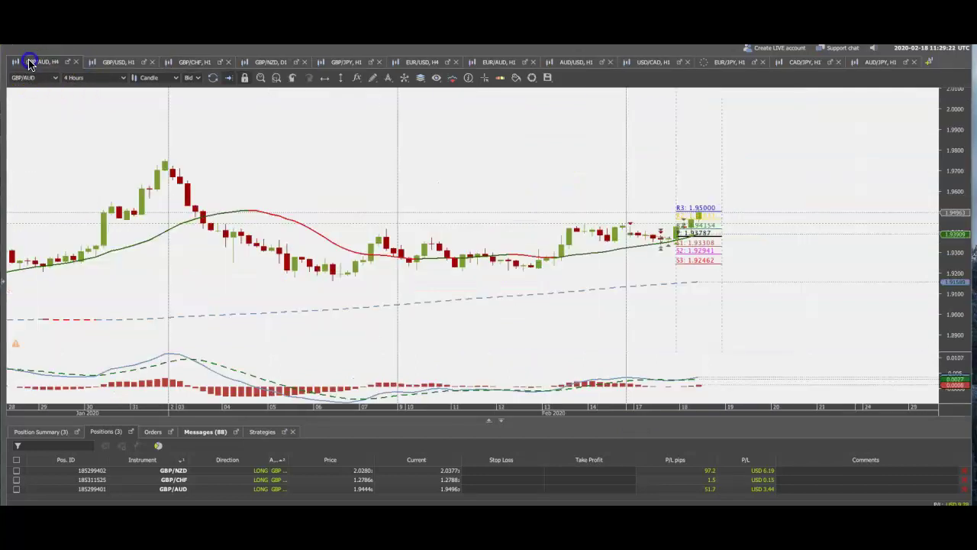
left_click_drag(955, 236, 957, 218)
scroll(897, 258, "down", 1)
scroll(897, 258, "down", 2)
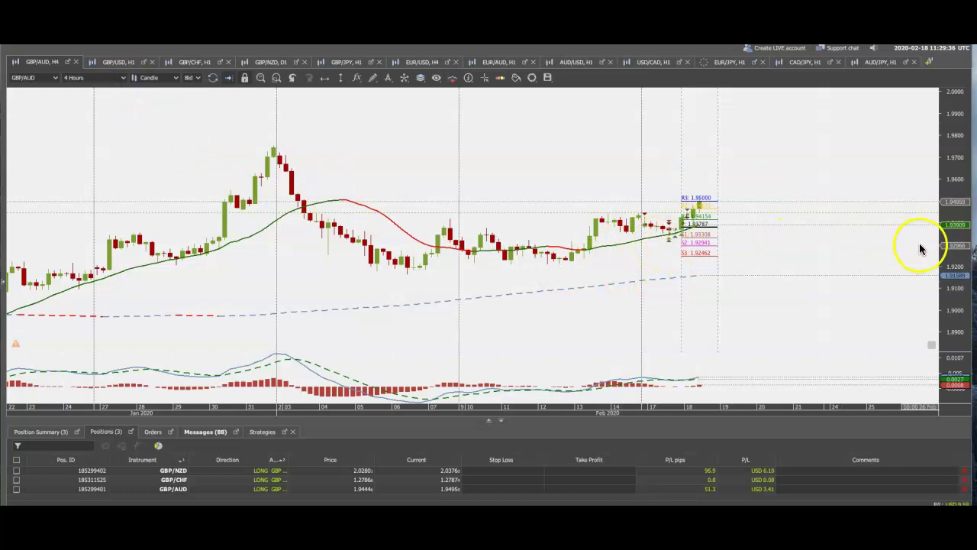
left_click_drag(960, 243, 953, 238)
mouse_move(703, 237)
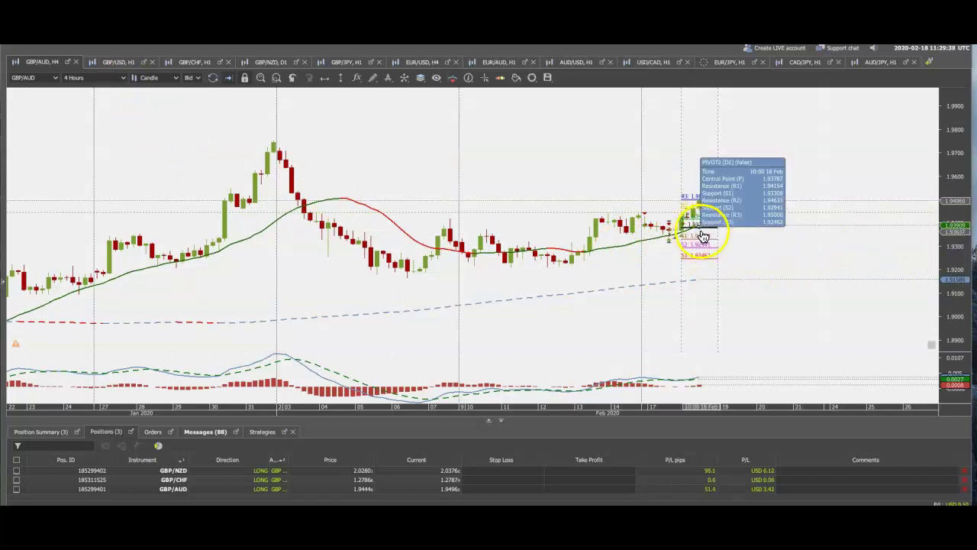
scroll(742, 236, "up", 4)
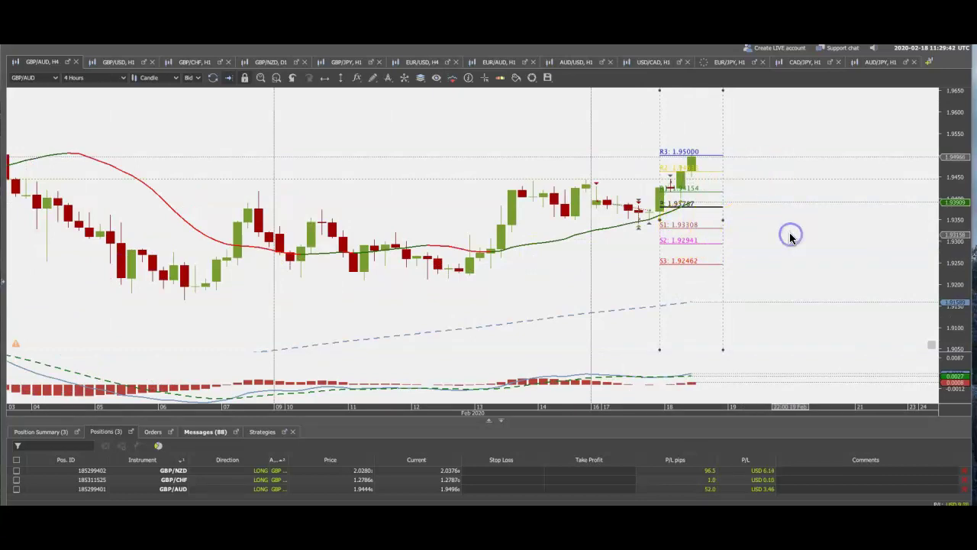
left_click_drag(949, 233, 939, 240)
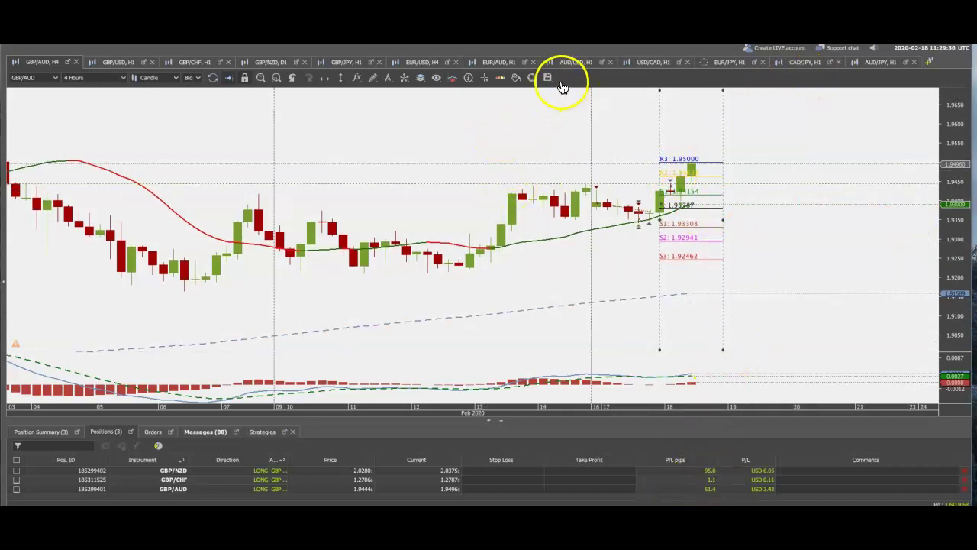
scroll(545, 136, "down", 3)
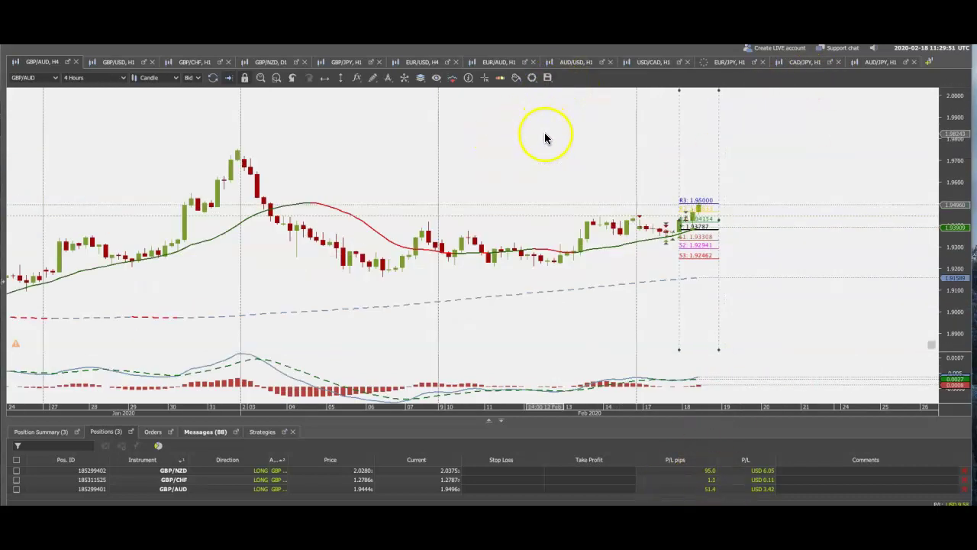
Apply the recently used template to the GBP/AUD chart and compare its 4-hour and 1-hour views, ending on 1 hour
left_click(548, 79)
left_click(612, 97)
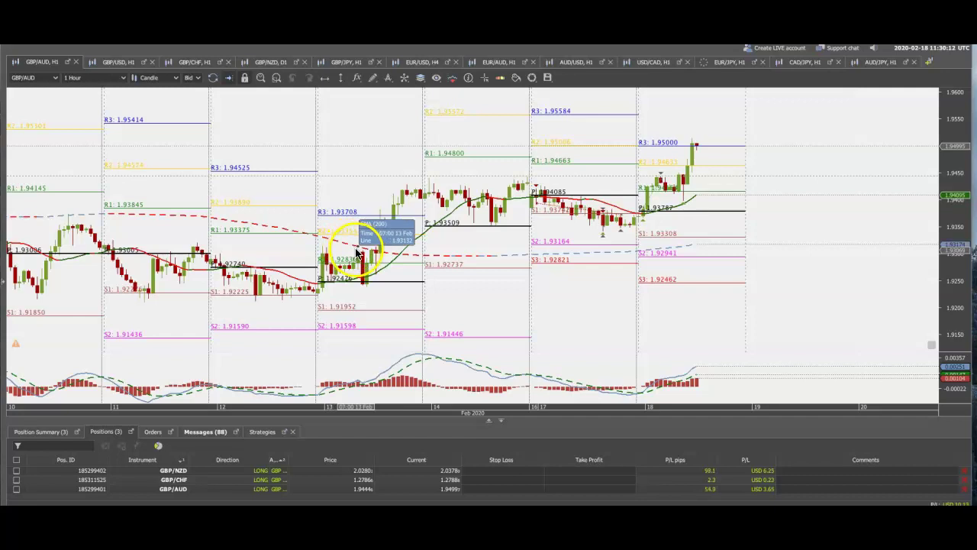
left_click(120, 78)
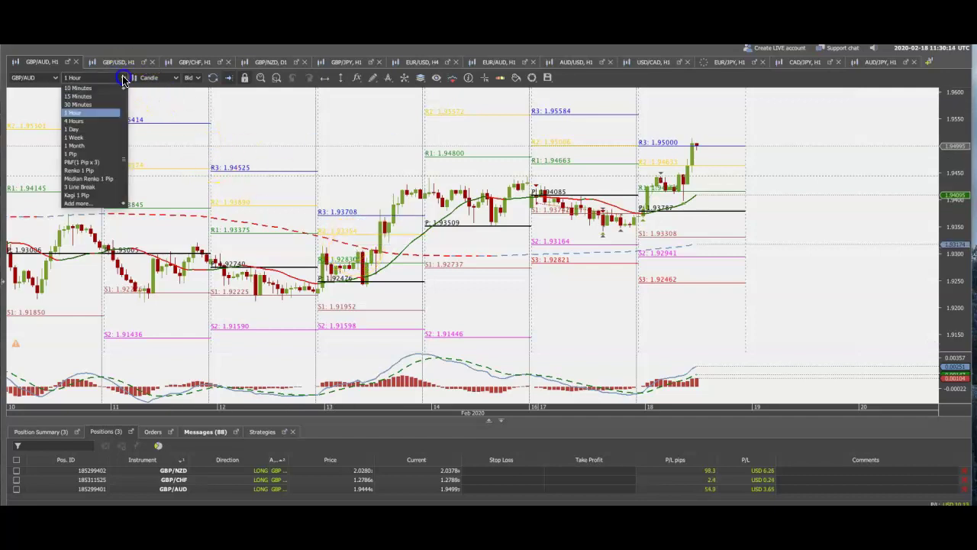
left_click(86, 121)
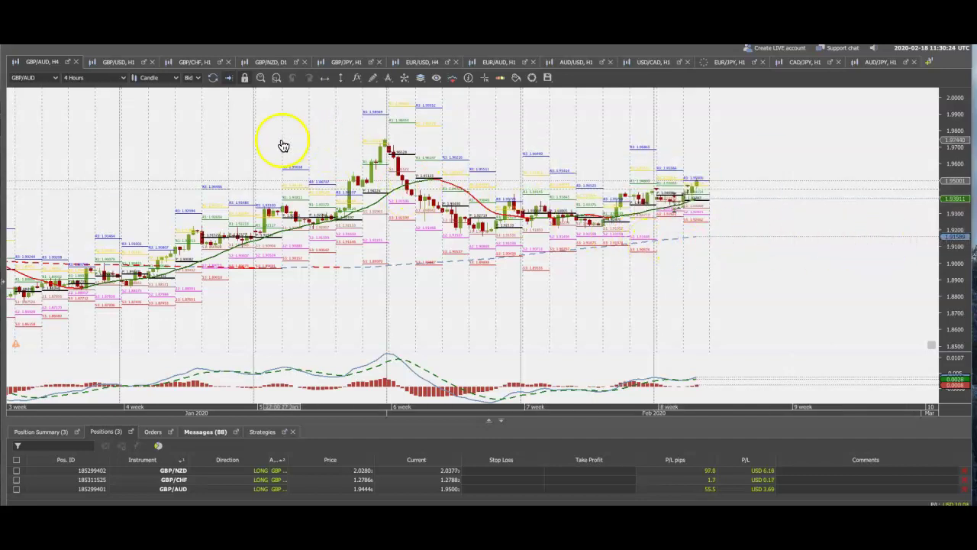
left_click(124, 79)
left_click(101, 114)
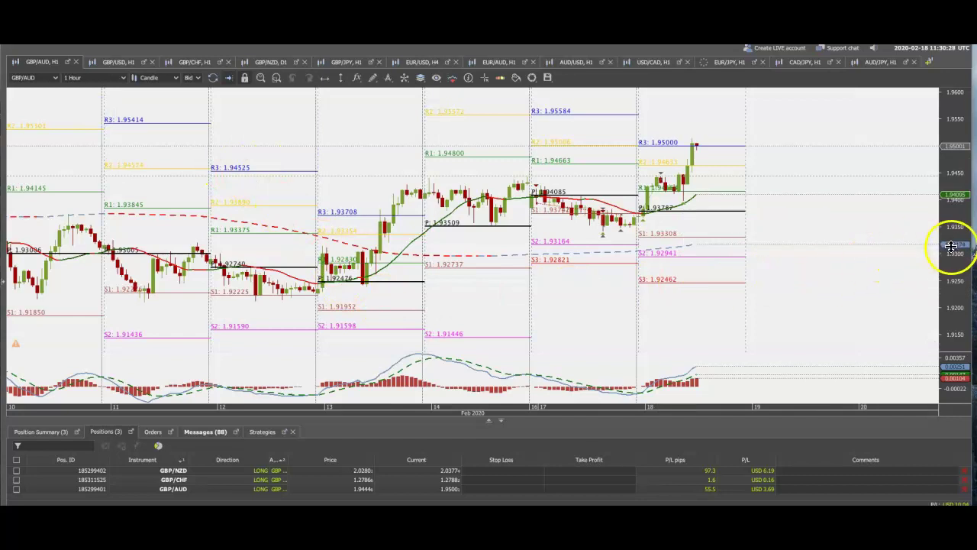
Examine the 17 February GBP/AUD candles against the pivots and moving averages, including the details of the closed sell trade
left_click_drag(951, 245, 535, 251)
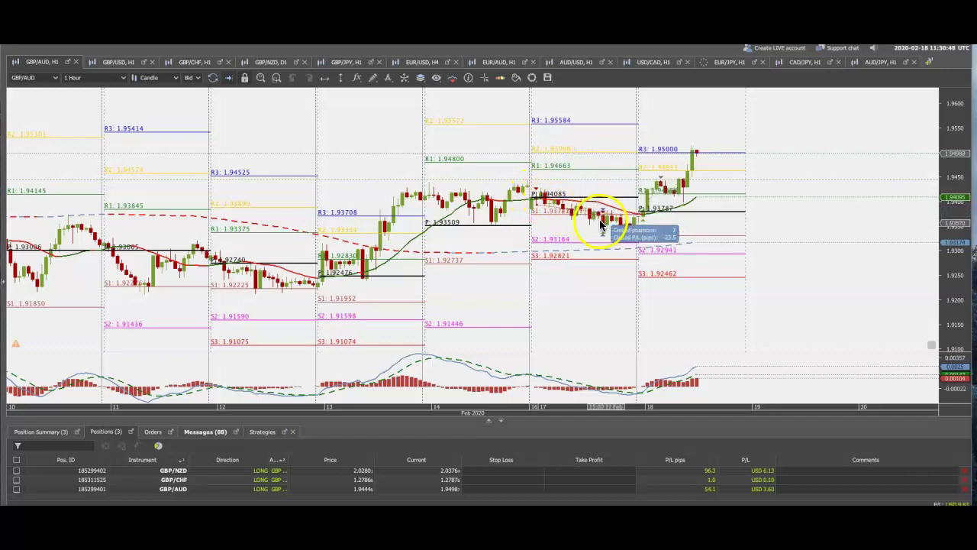
left_click_drag(943, 223, 942, 211)
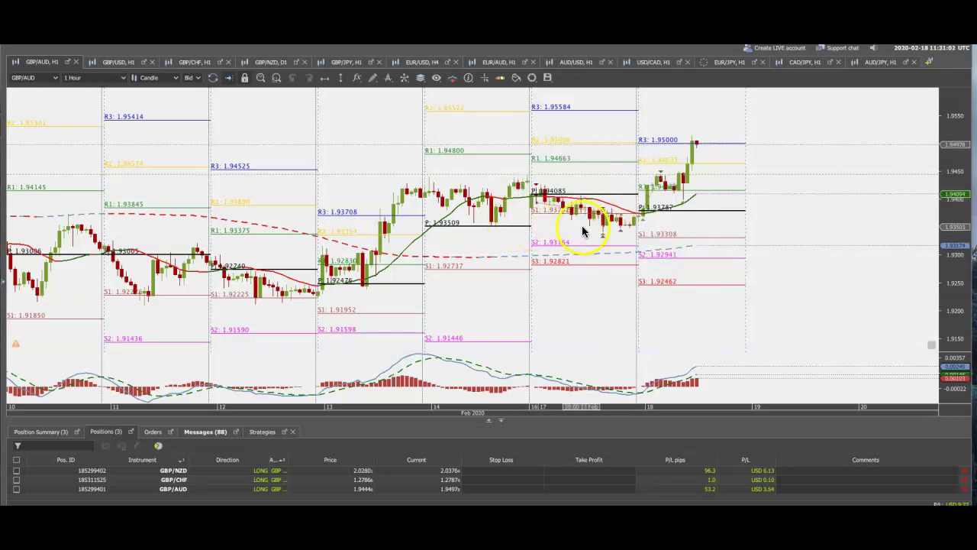
mouse_move(620, 230)
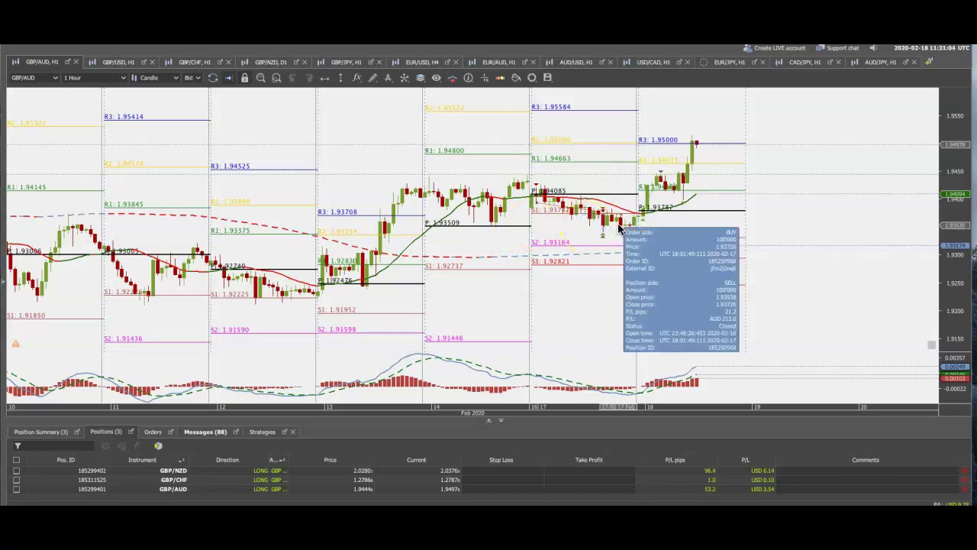
left_click(542, 225)
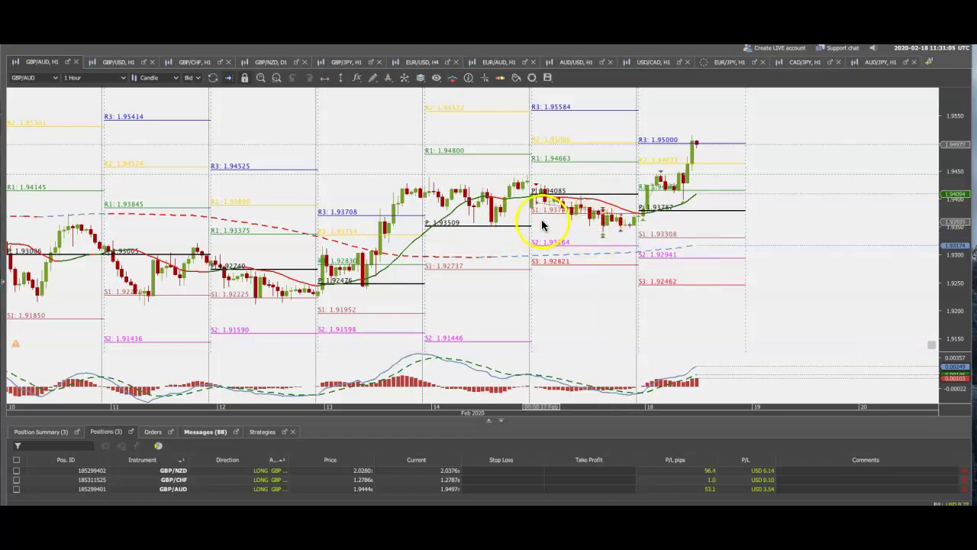
left_click(607, 229)
left_click(813, 218)
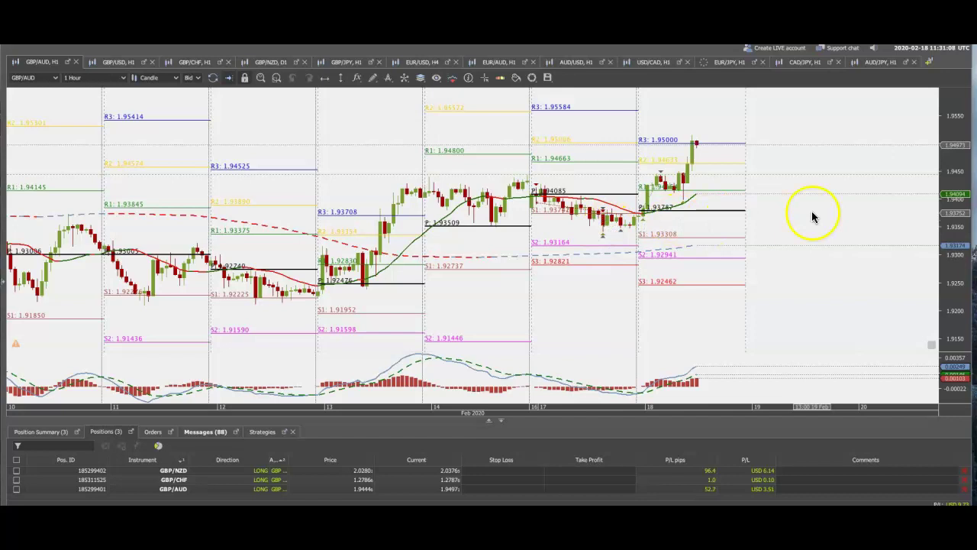
Examine the 18 February GBP/AUD candles against the central pivot, the resistance levels and both moving averages
left_click_drag(949, 208, 949, 204)
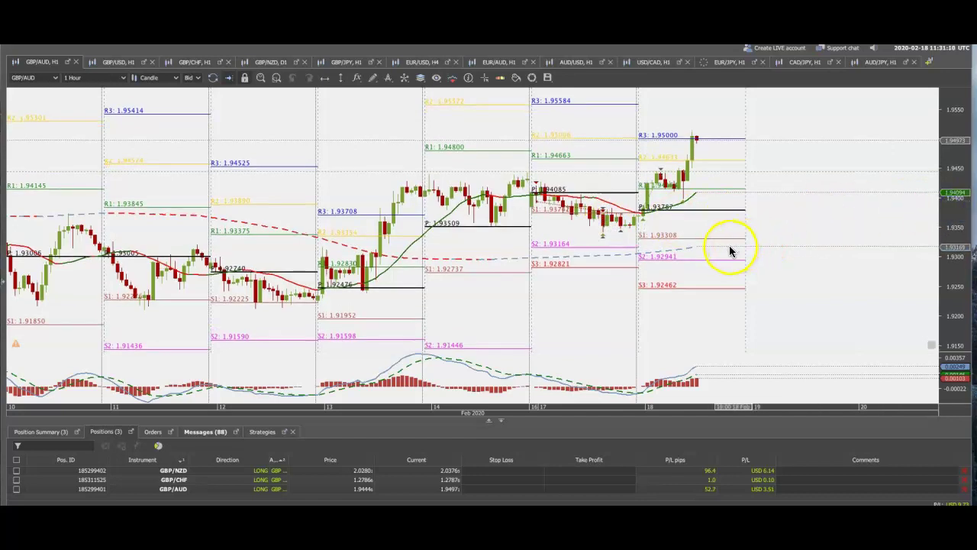
left_click_drag(948, 240, 951, 243)
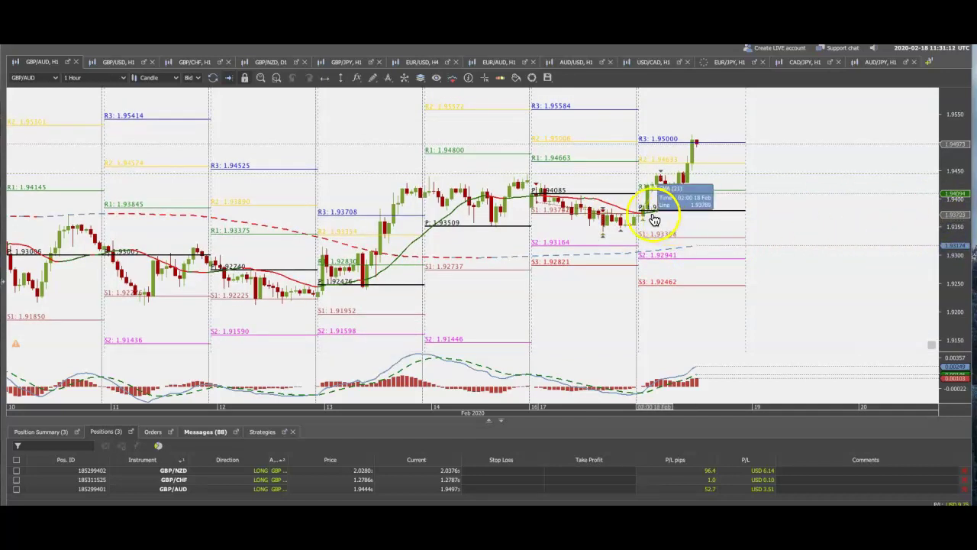
mouse_move(656, 220)
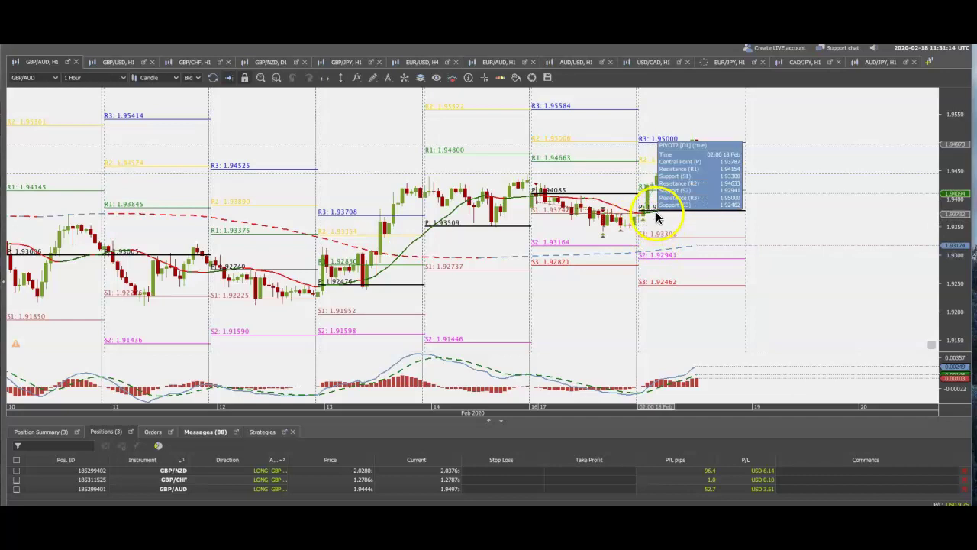
mouse_move(666, 198)
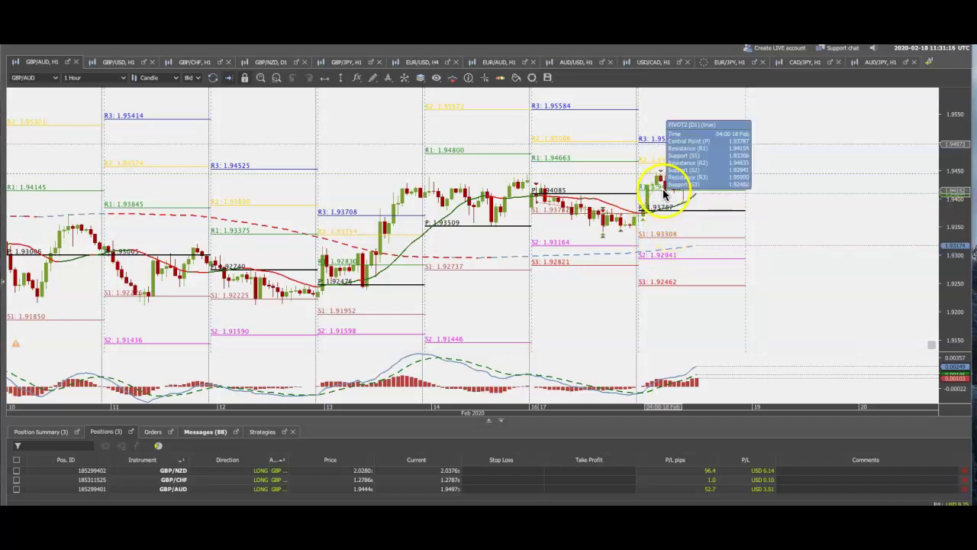
left_click_drag(948, 221, 948, 227)
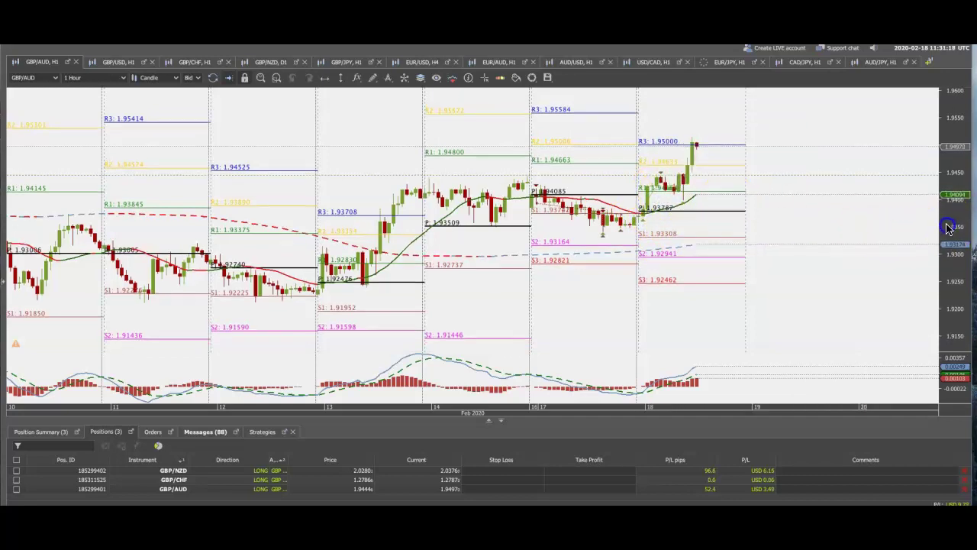
mouse_move(661, 201)
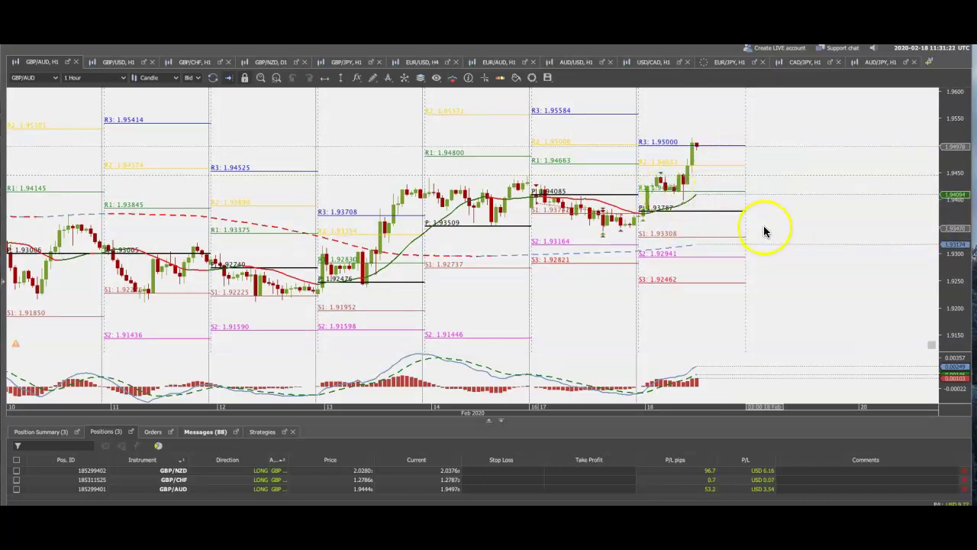
left_click_drag(954, 214, 954, 222)
mouse_move(704, 157)
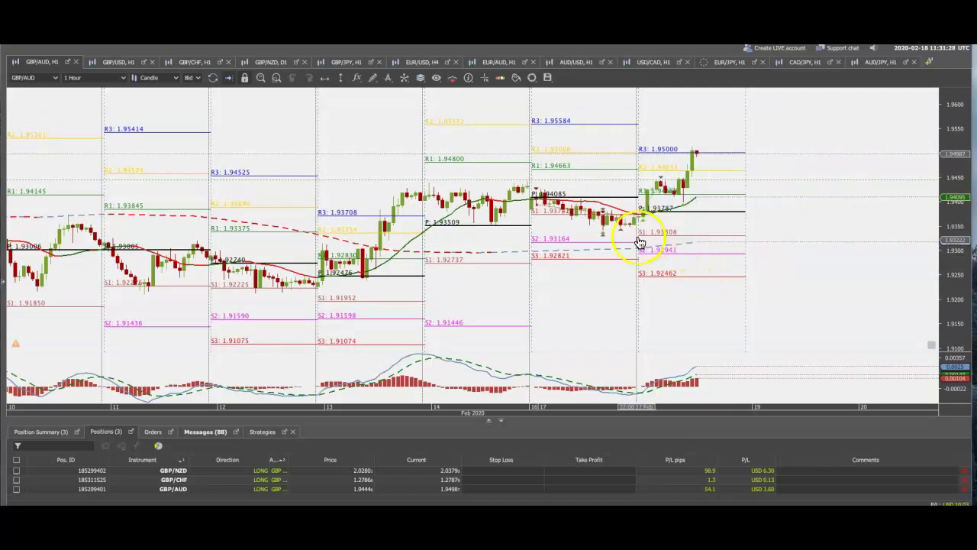
mouse_move(613, 260)
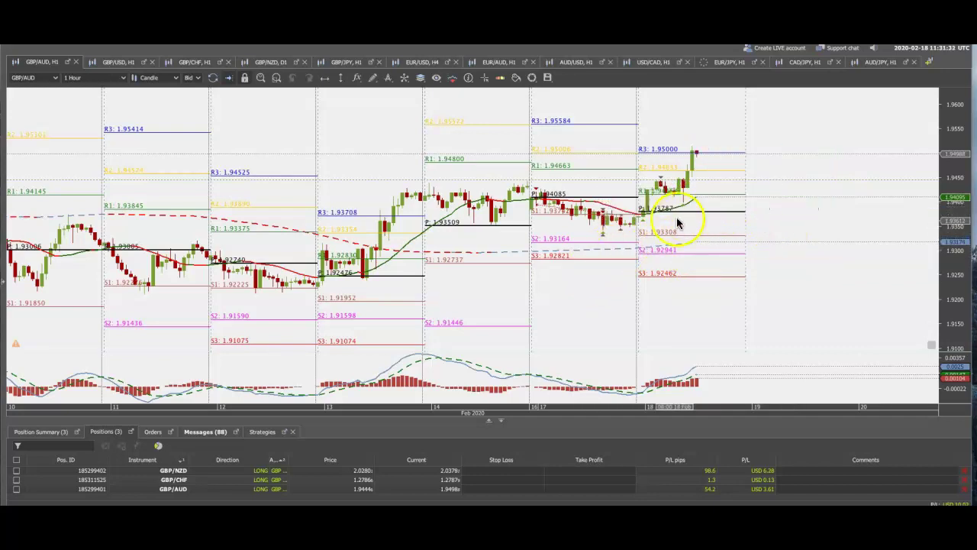
mouse_move(646, 214)
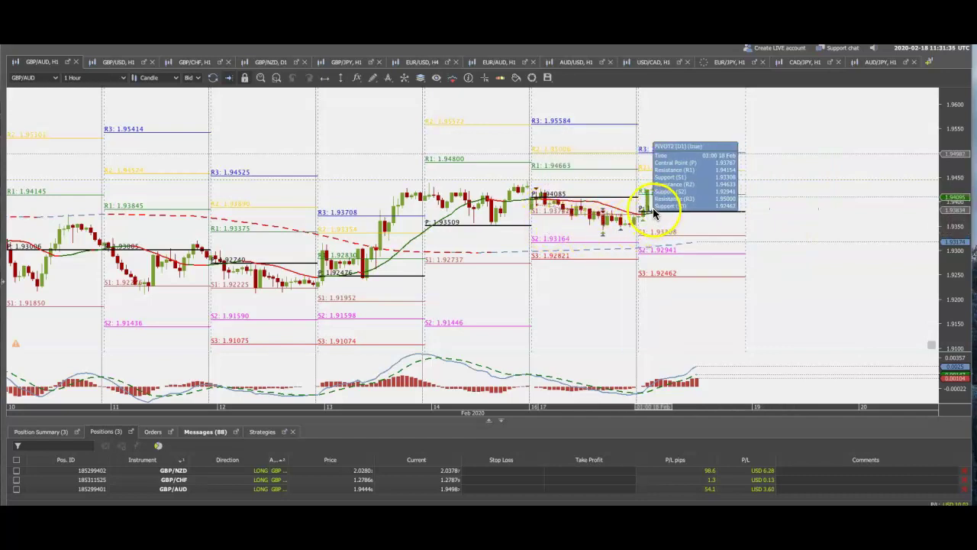
left_click(807, 193)
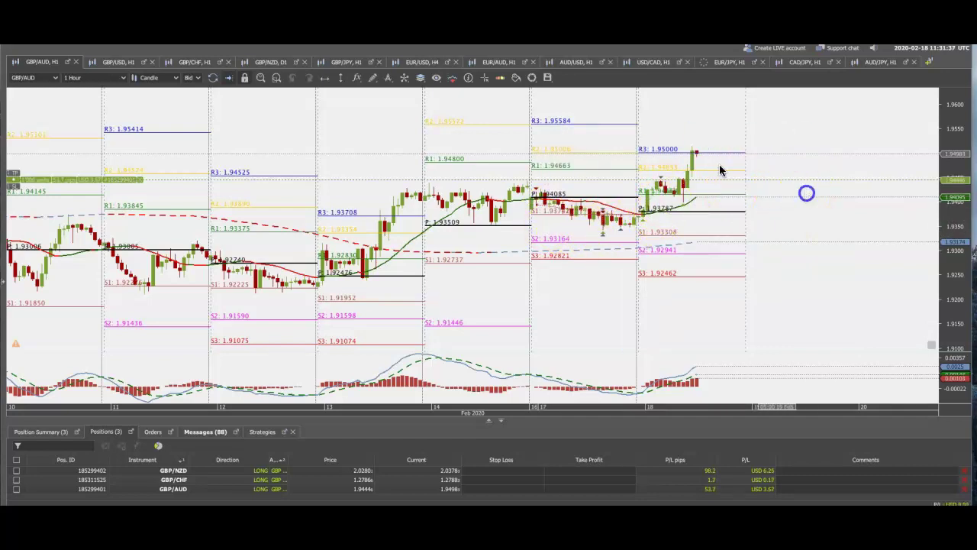
Draw a rectangle about 26 bars wide and 148 pips high around the 18 February rise on the GBP/AUD chart
left_click(375, 80)
left_click(388, 193)
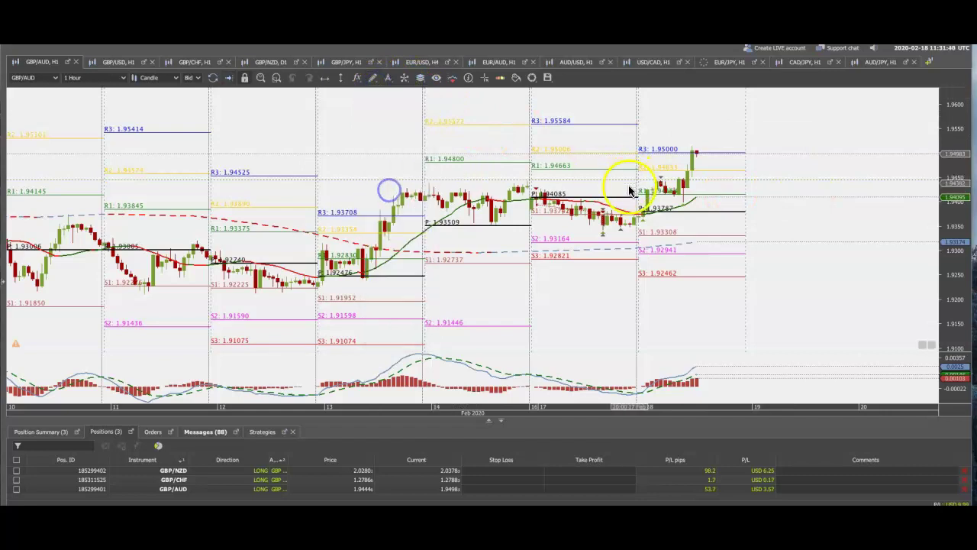
mouse_move(643, 217)
left_mouse_down()
mouse_move(691, 149)
mouse_move(766, 154)
left_mouse_up()
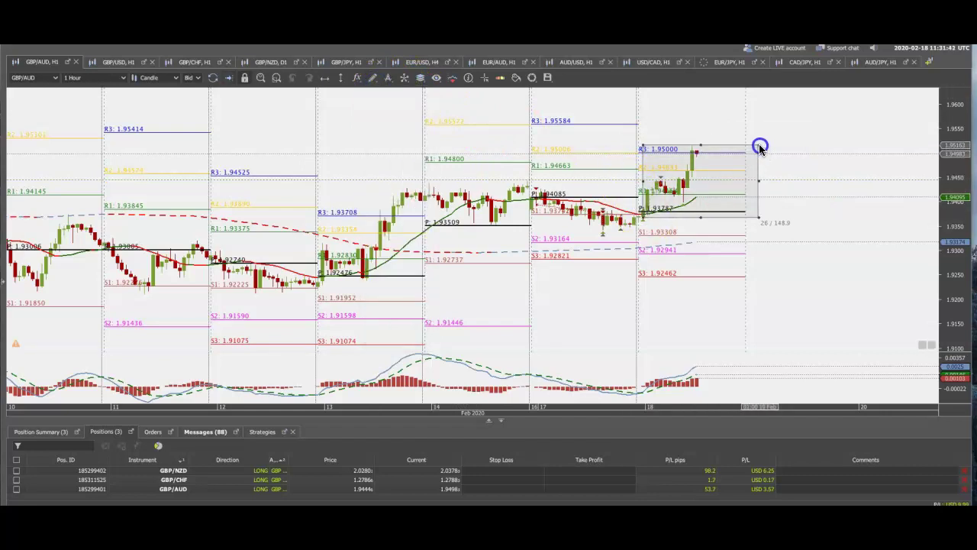
left_click(691, 180)
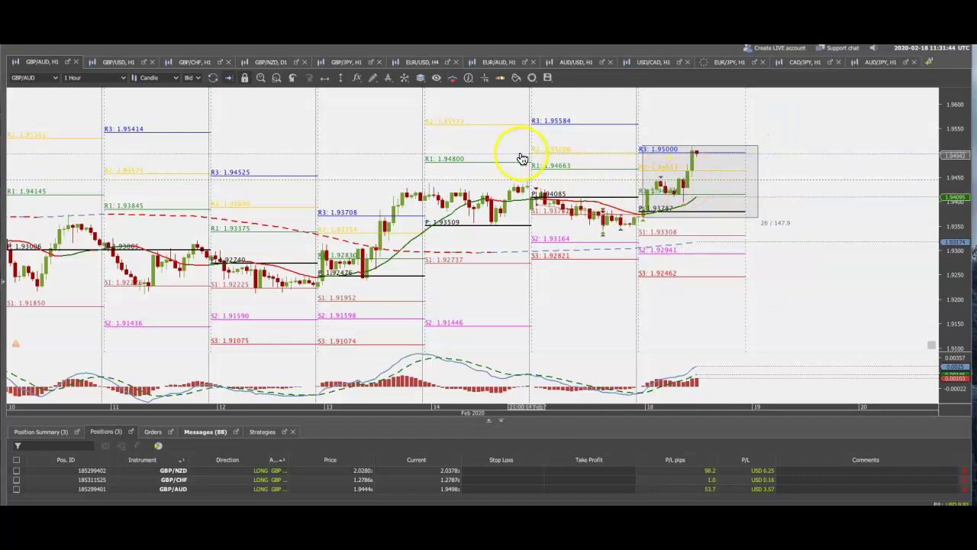
Draw a second rectangle around the 17 February decline on the GBP/AUD chart, from above the central pivot to about S2
left_click(373, 78)
left_click(378, 195)
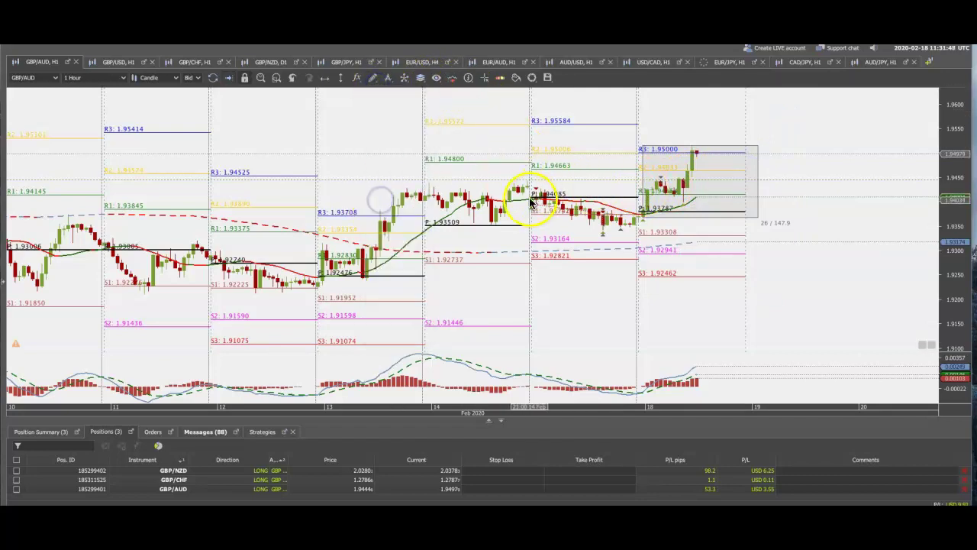
left_click_drag(549, 197, 635, 245)
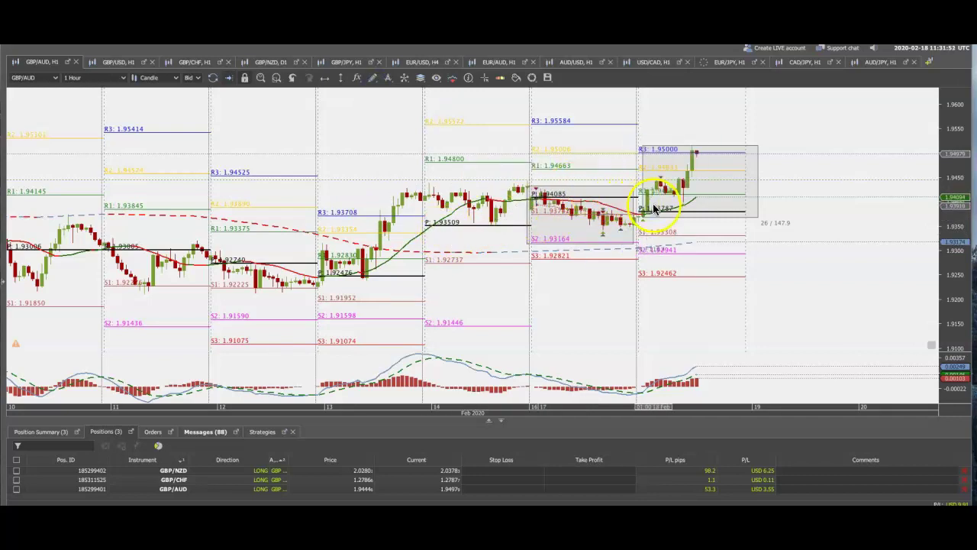
mouse_move(669, 180)
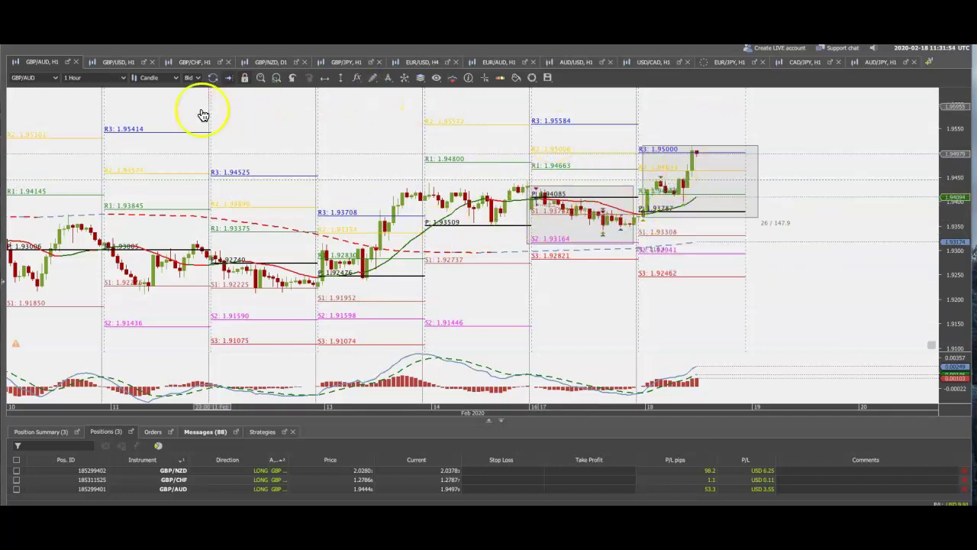
Open the GBP/USD 1-hour chart and apply the recently used template to it
left_click(128, 64)
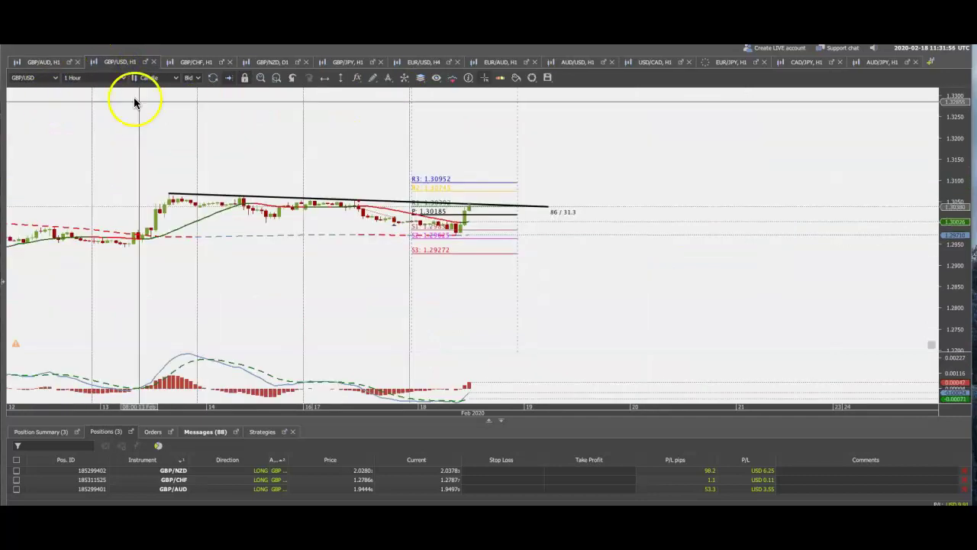
left_click_drag(947, 276, 949, 247)
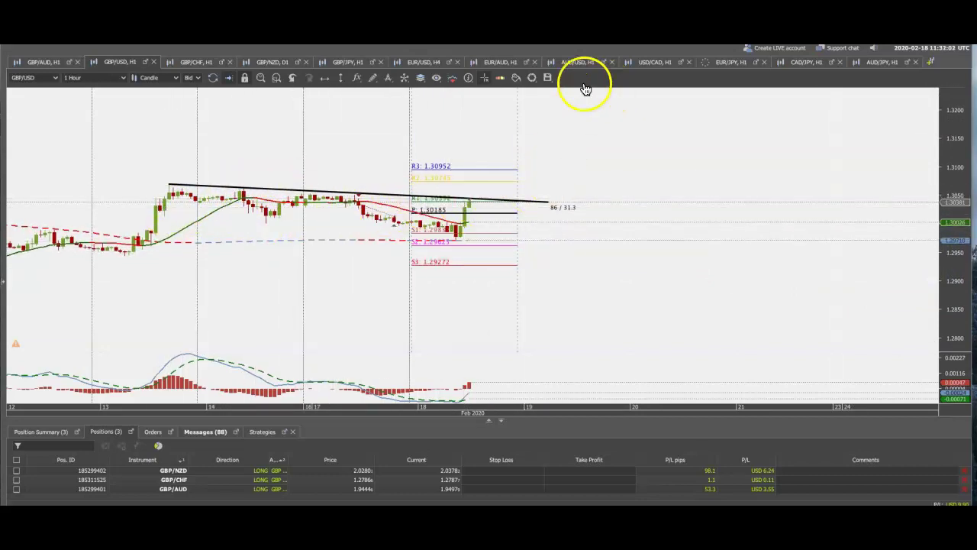
left_click(549, 79)
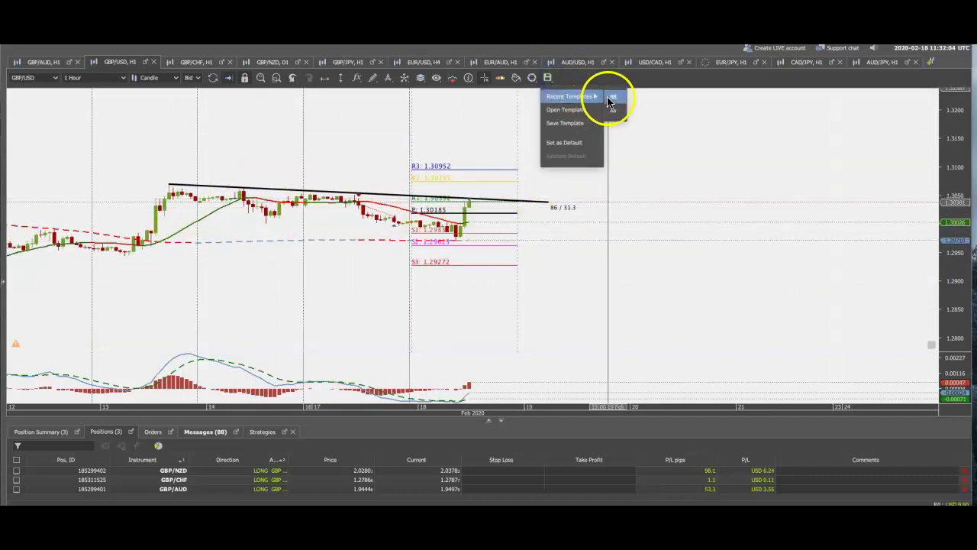
left_click(609, 100)
Examine the 18 February GBP/USD candles against the daily pivot levels and both moving averages
left_click_drag(611, 262, 573, 268)
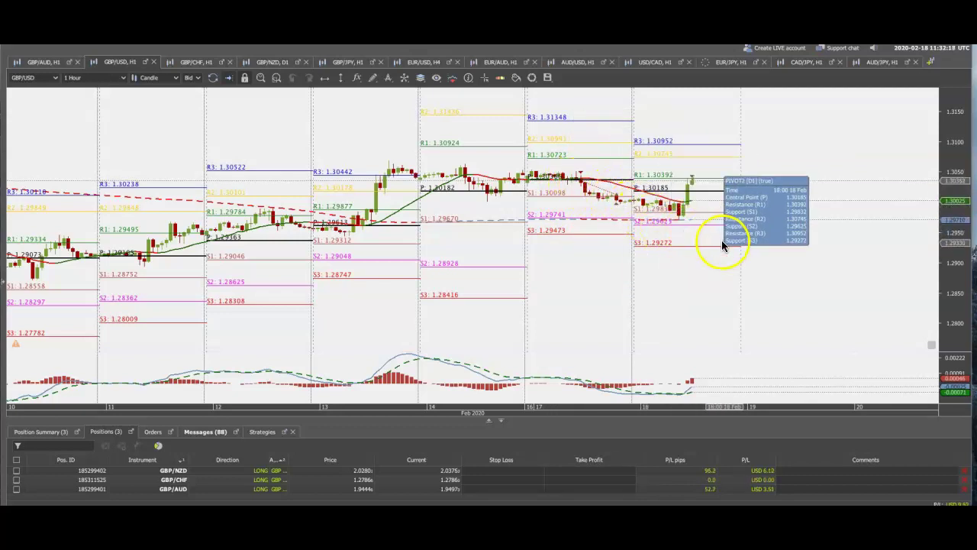
left_click_drag(960, 246, 957, 228)
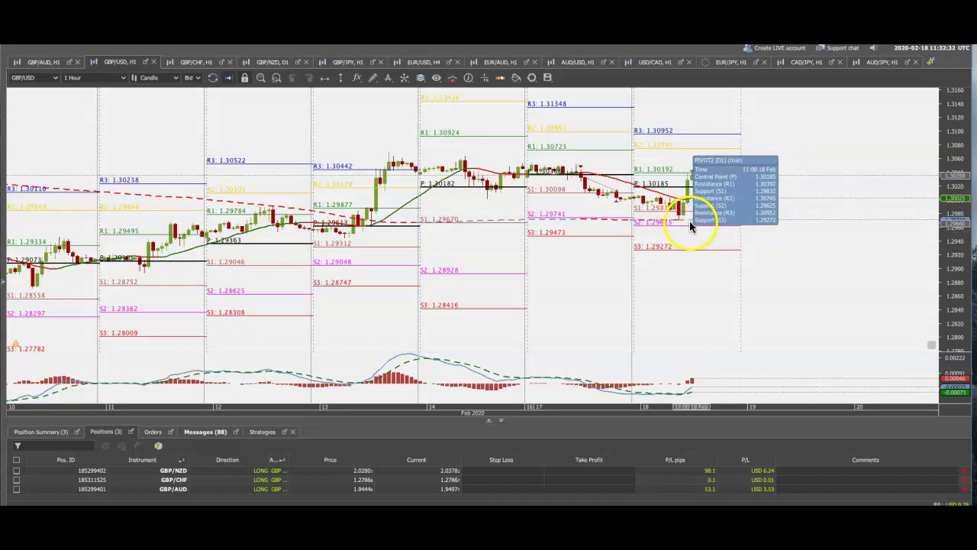
left_click_drag(941, 238, 951, 241)
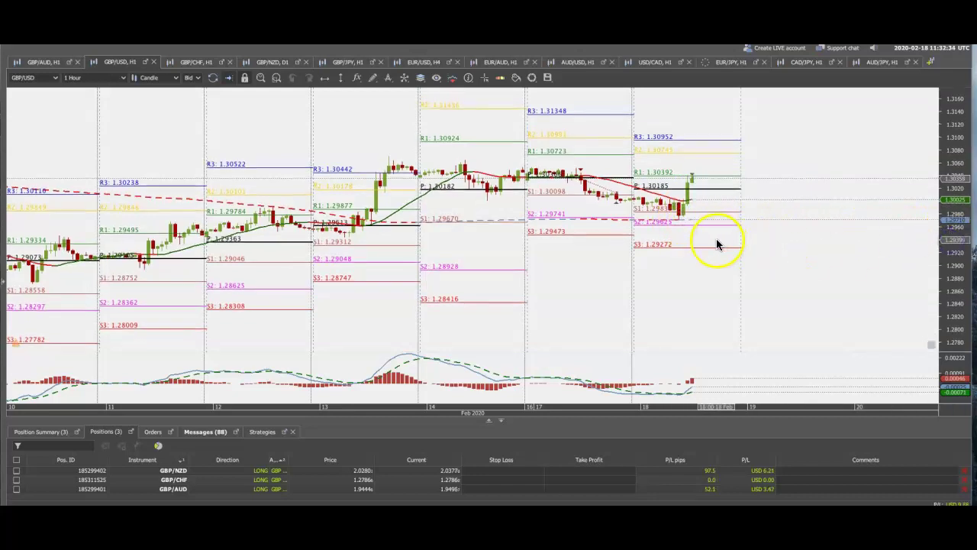